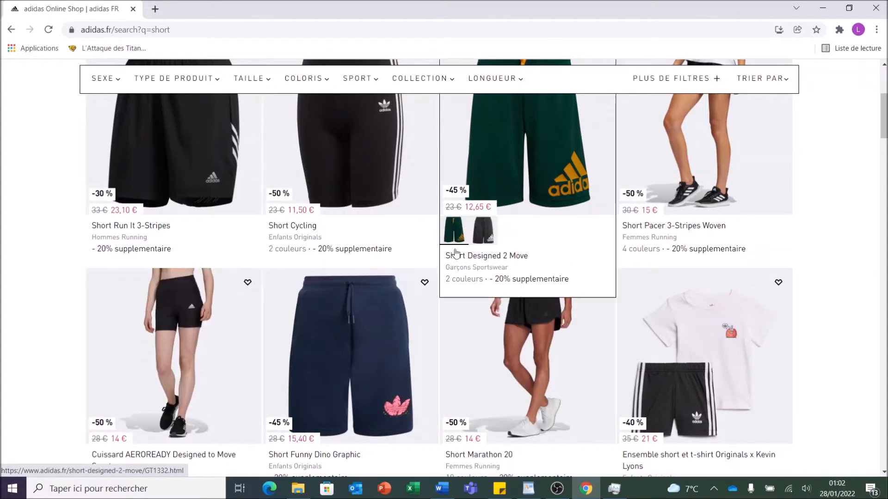
Step: Look through the product cards in the adidas search results for "short"
scroll(384, 429, down, 1)
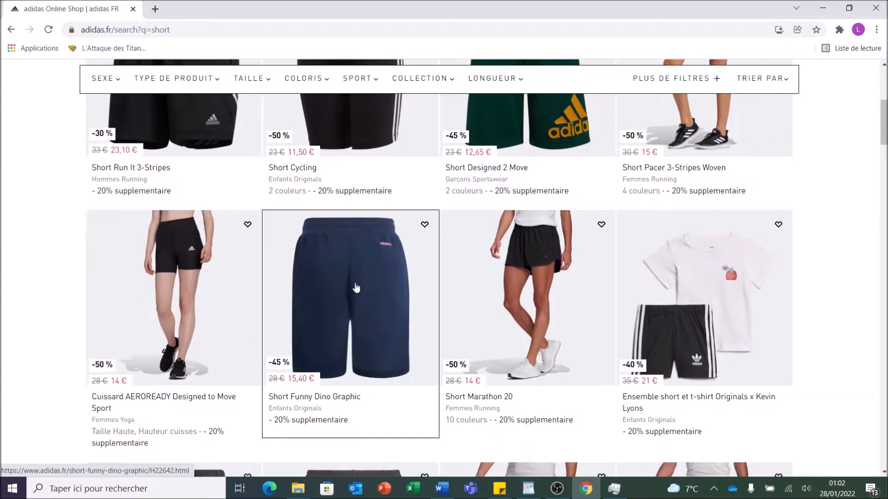
scroll(342, 308, down, 5)
scroll(448, 318, down, 2)
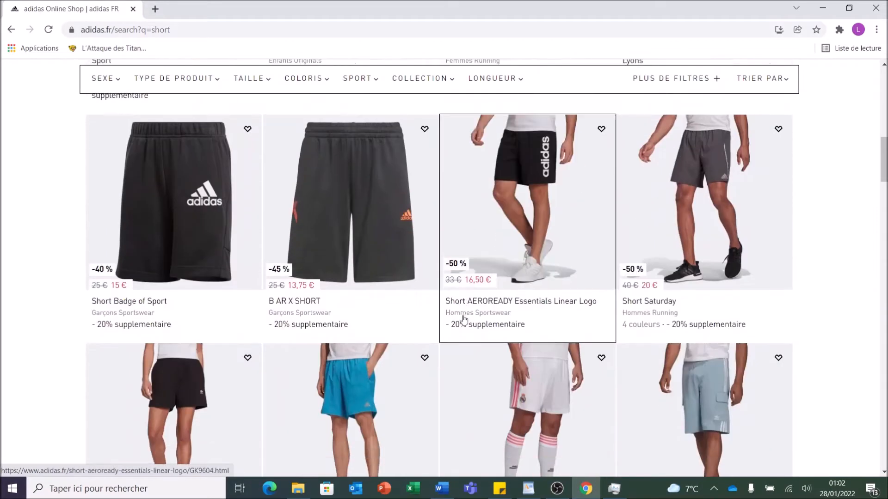
scroll(467, 319, up, 12)
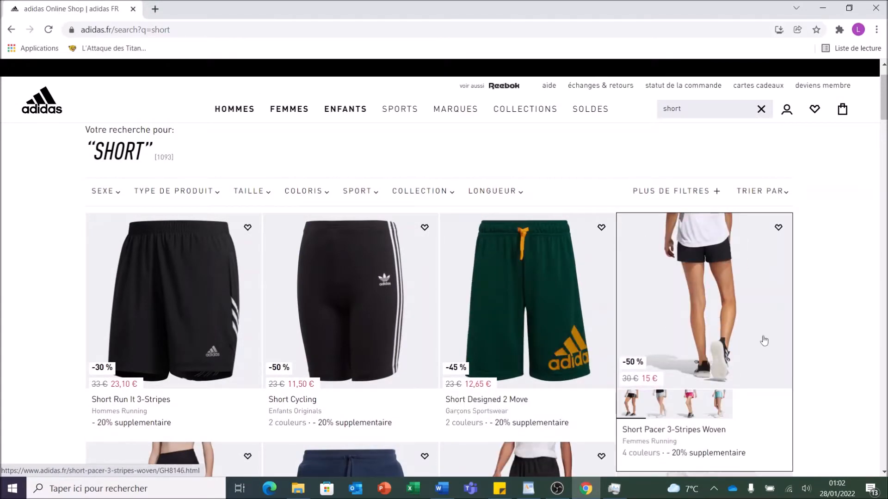
scroll(671, 301, down, 1)
scroll(693, 332, down, 2)
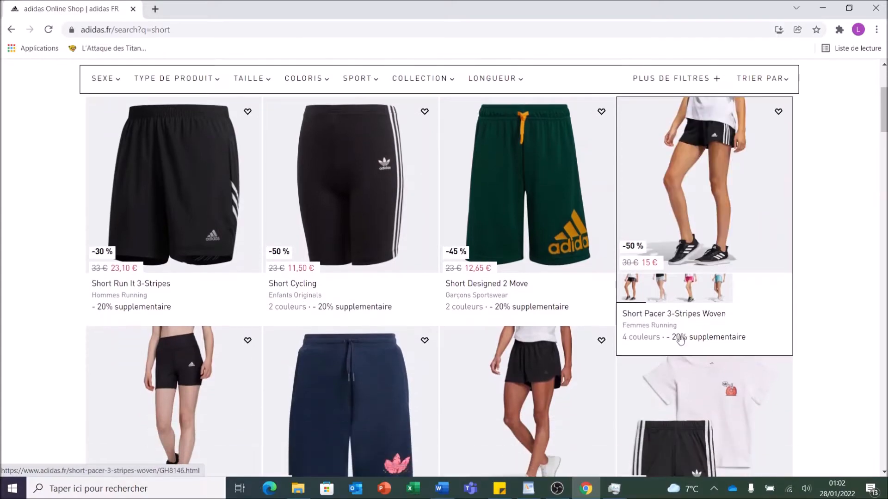
scroll(759, 289, up, 3)
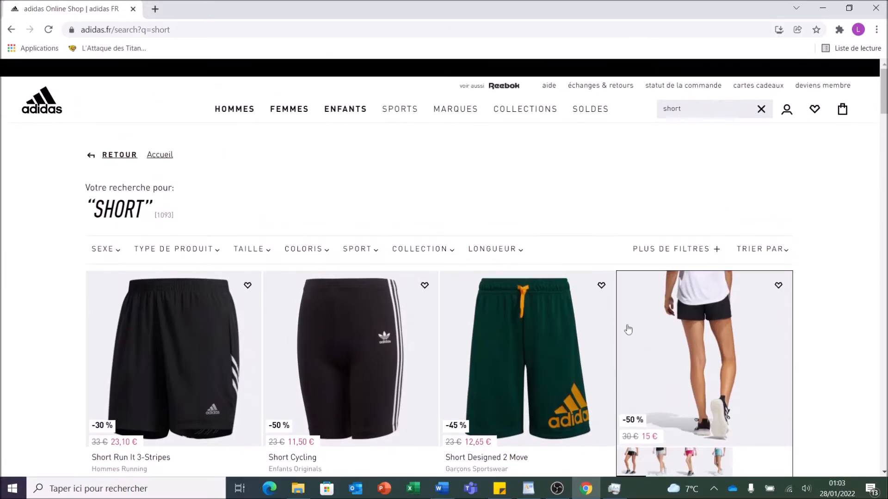
scroll(626, 331, down, 10)
scroll(631, 342, down, 15)
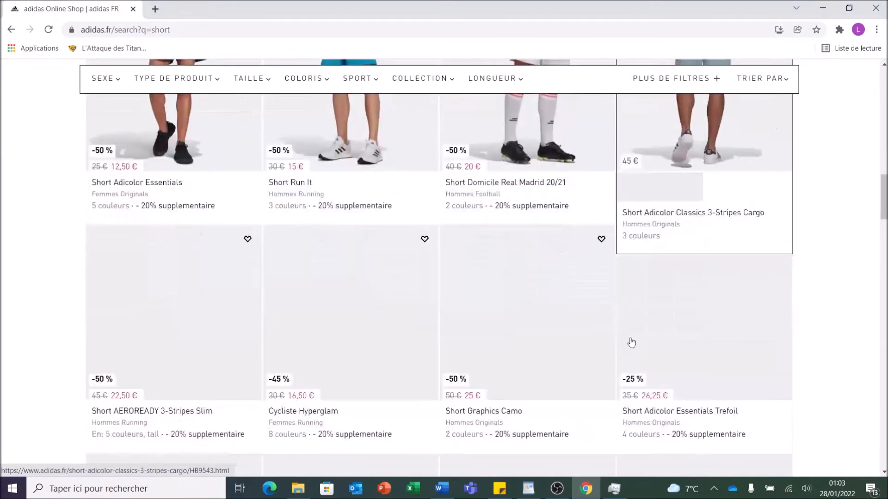
scroll(552, 392, down, 10)
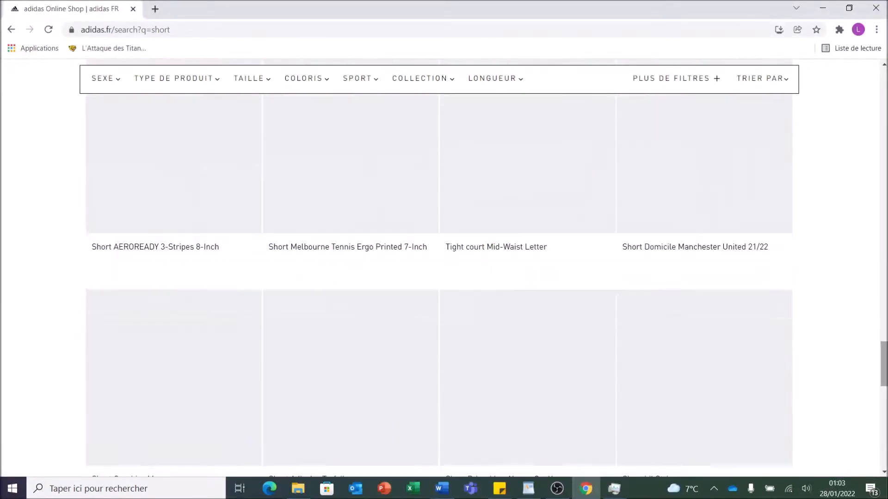
Step: Examine the list of result pages at the end of the search results, then return to the first products
scroll(551, 391, up, 4)
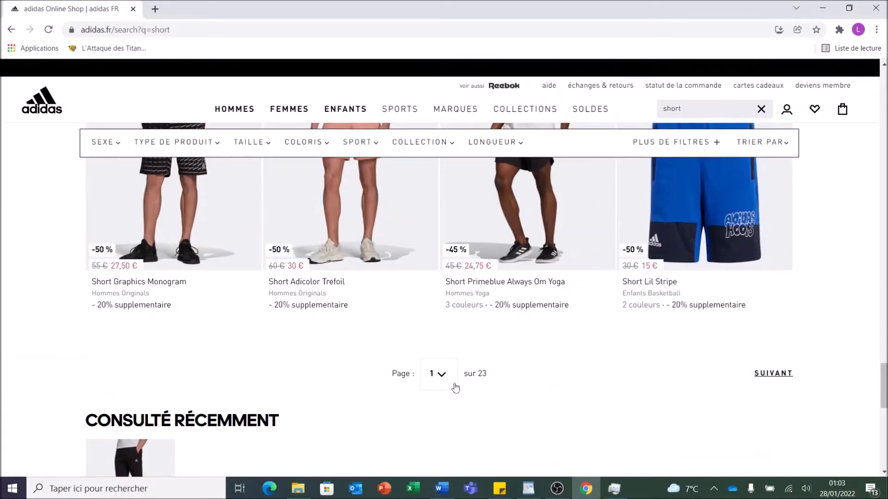
click(443, 374)
scroll(403, 333, down, 3)
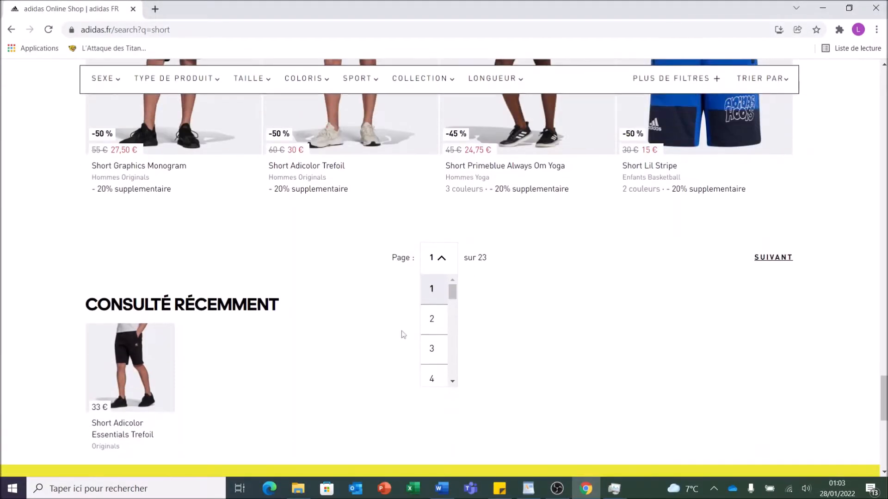
drag(453, 293, 483, 192)
drag(883, 398, 841, 103)
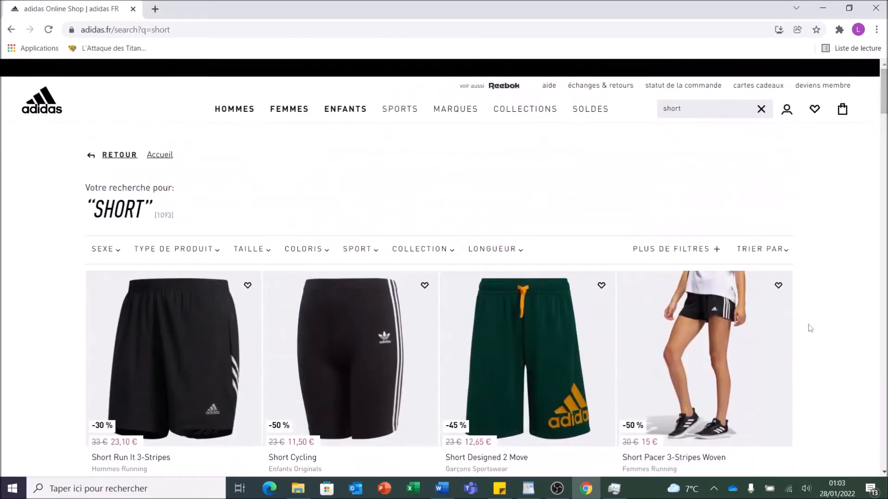
Step: Start a new recipe with the Data Miner extension, using the List / Search Page: multiple rows type
click(839, 30)
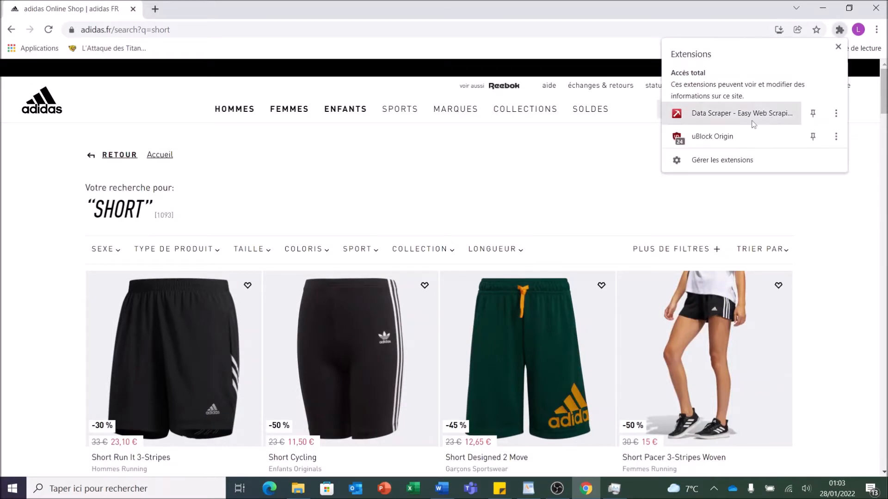
click(740, 114)
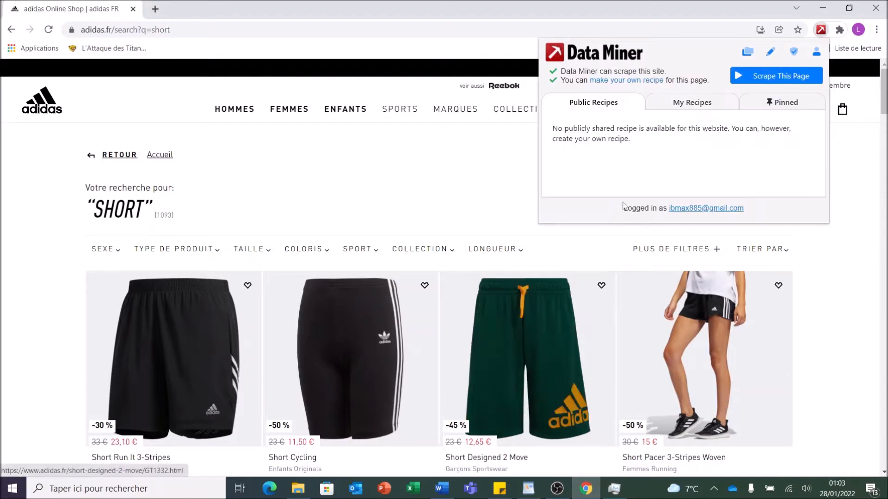
click(765, 55)
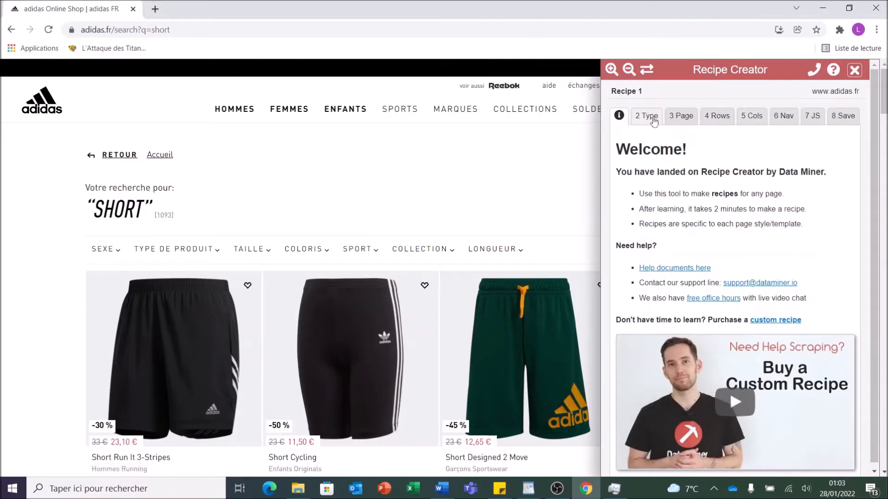
click(653, 121)
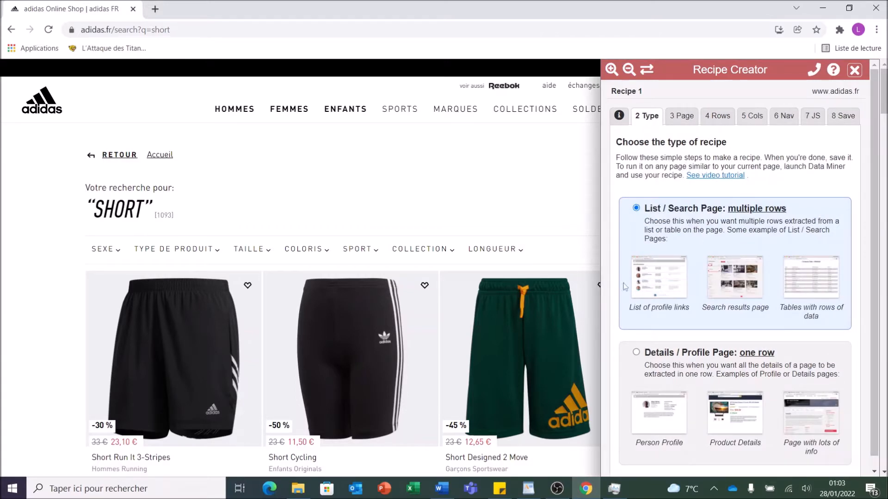
Step: Skip the optional page actions and mark the first and second product rows with the Easy Row Finder, starting from Short Run It 3-Stripes
click(684, 122)
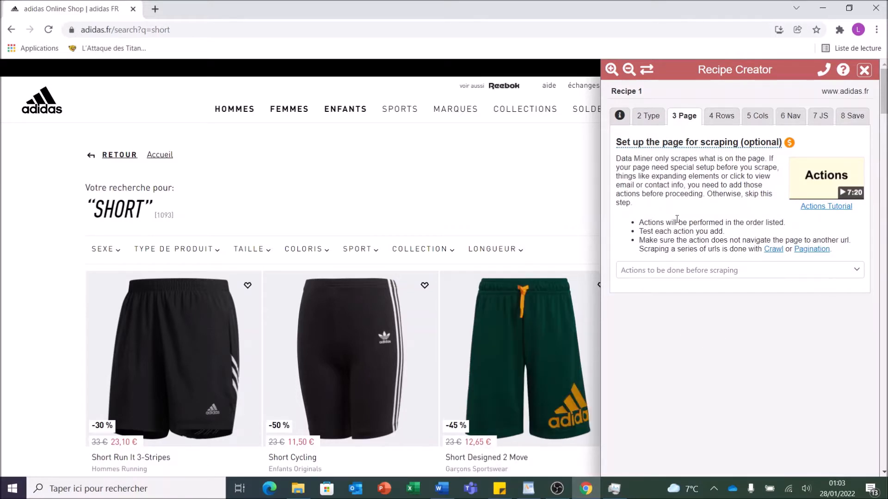
click(711, 125)
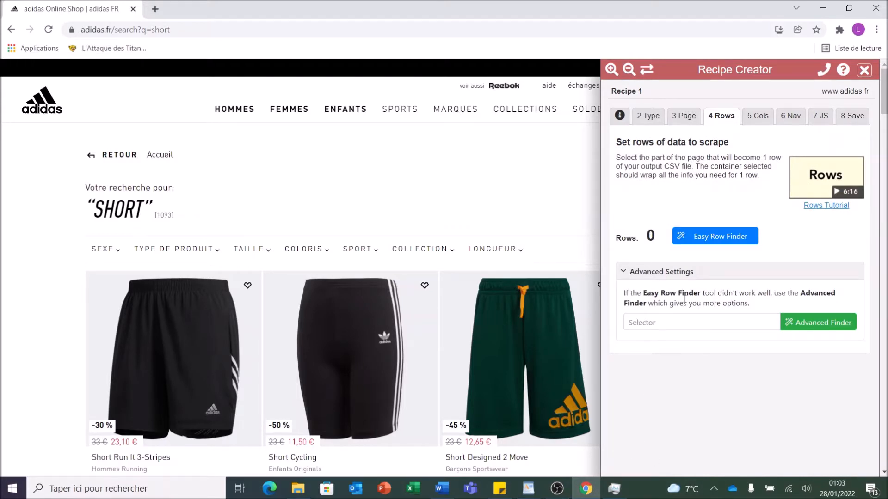
click(693, 246)
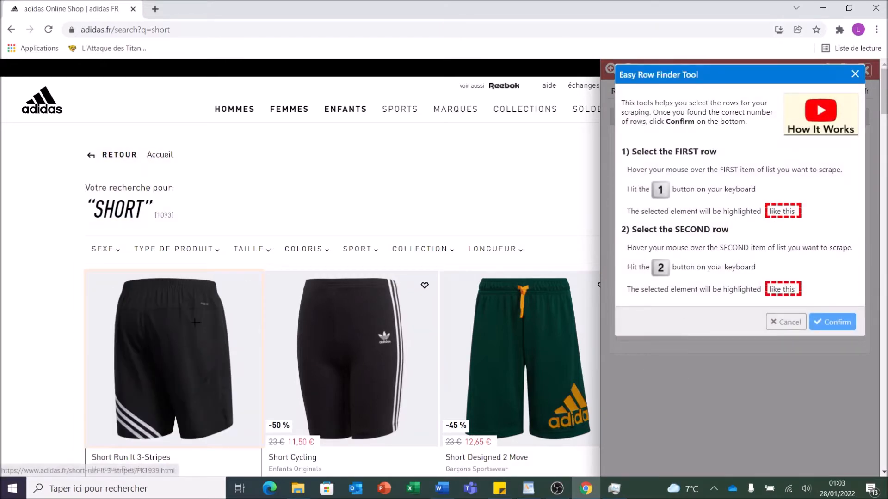
key(1)
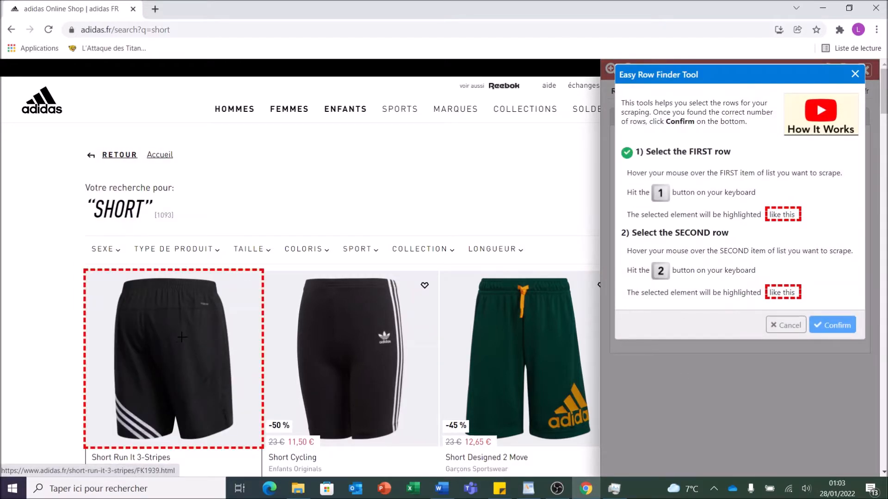
scroll(185, 328, down, 2)
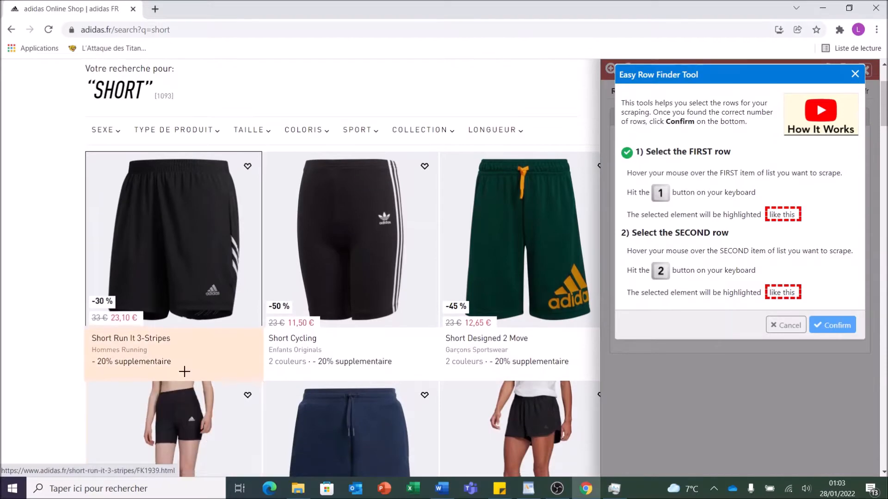
scroll(222, 210, down, 2)
key(2)
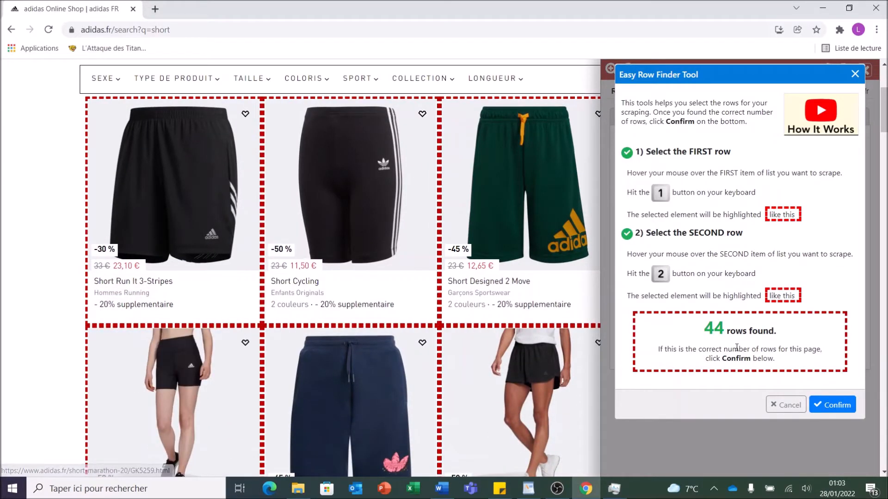
Step: Check the highlighted product cards down the page and confirm the row selection
scroll(352, 278, down, 3)
scroll(515, 360, down, 9)
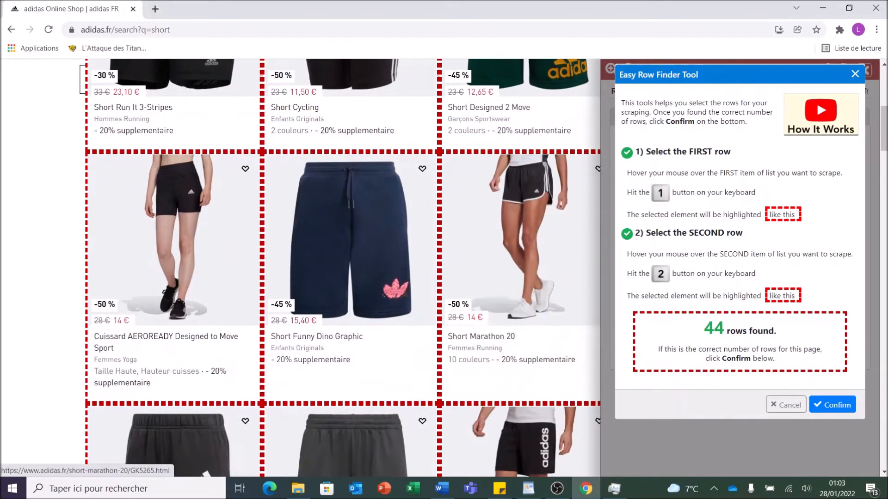
scroll(453, 360, down, 5)
scroll(508, 320, up, 13)
scroll(507, 320, up, 5)
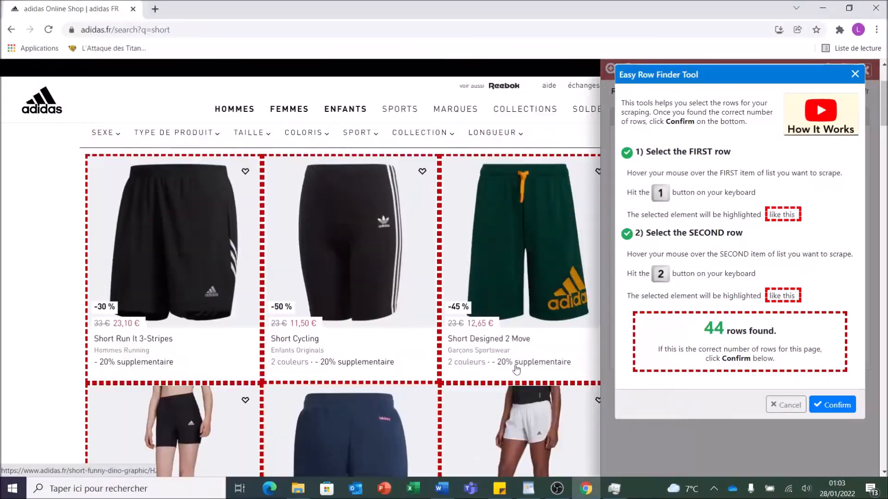
click(833, 405)
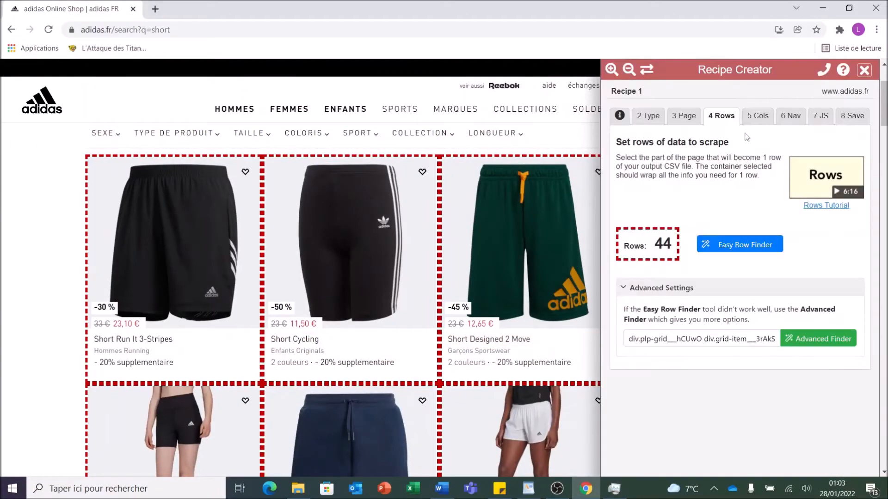
Step: Add a column named Nom that extracts the product title as text, using the Short Run It 3-Stripes title as the element
click(750, 124)
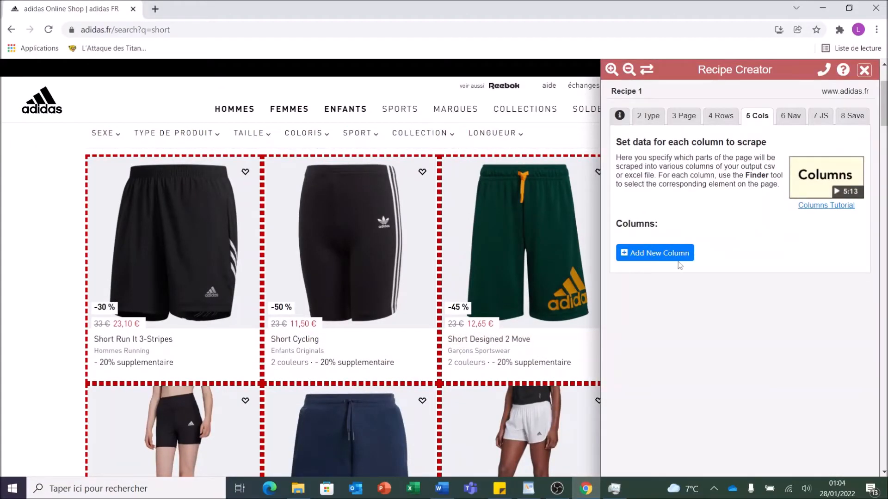
click(648, 254)
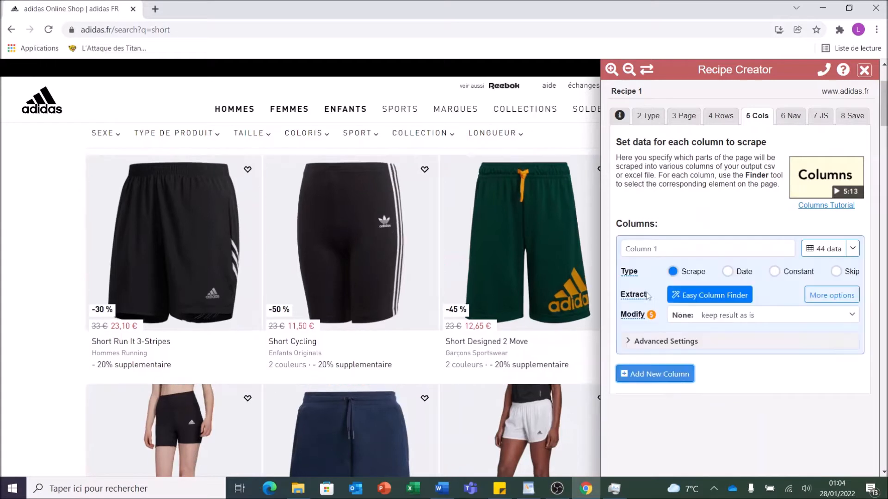
click(686, 250)
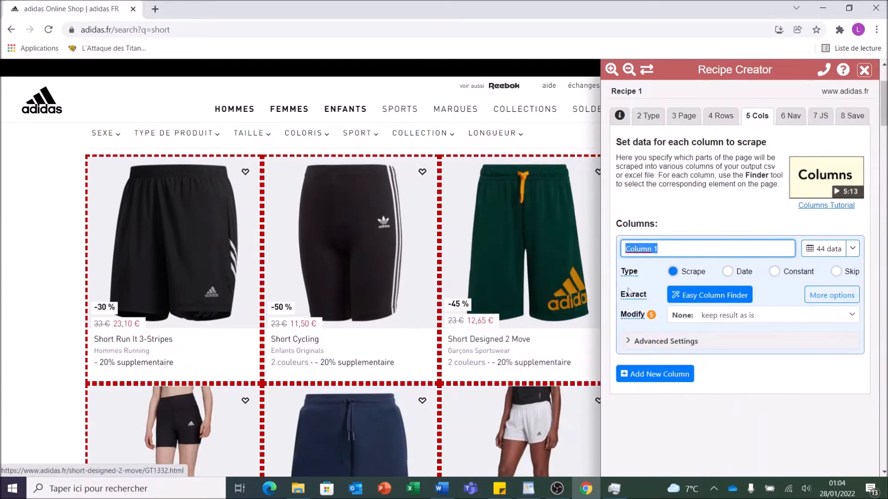
text(Nom)
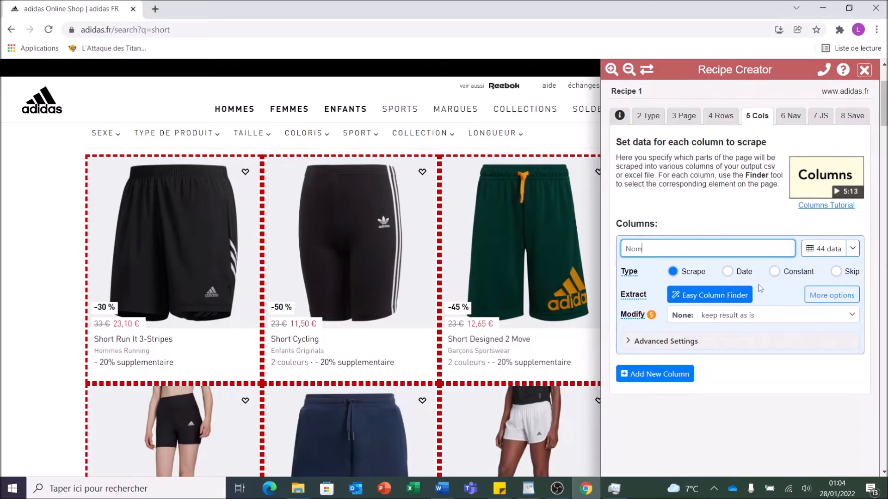
click(705, 297)
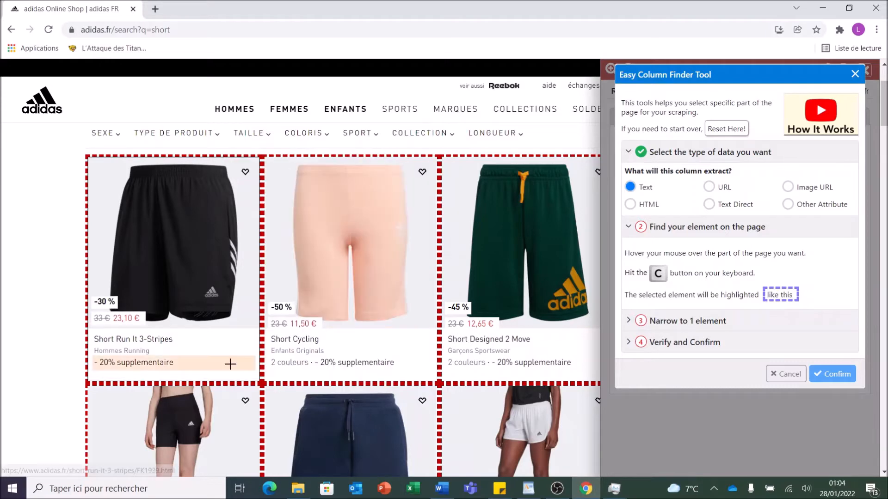
key(c)
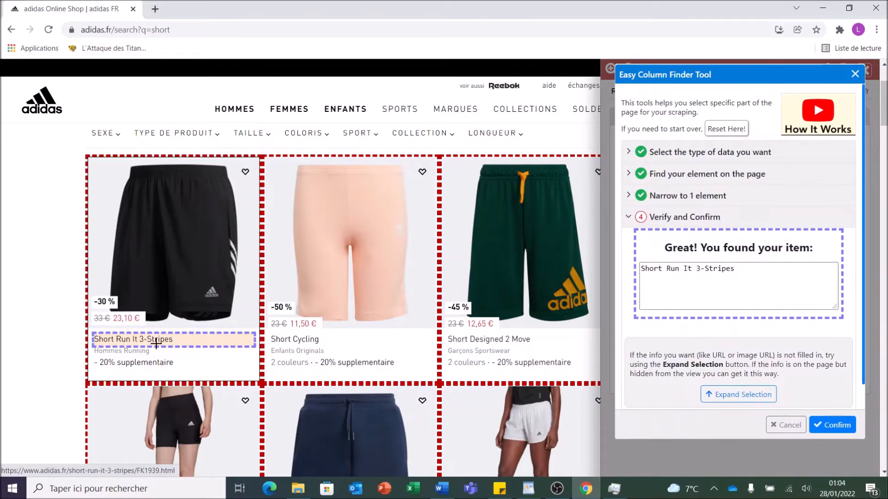
click(831, 427)
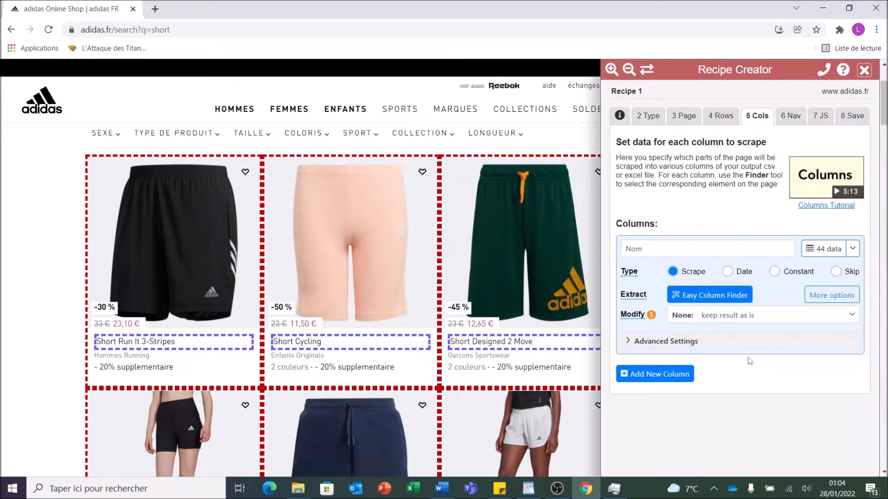
Step: Add a column named Prix that extracts the discounted price of Short Run It 3-Stripes as text, then recheck and confirm the selected element
click(662, 381)
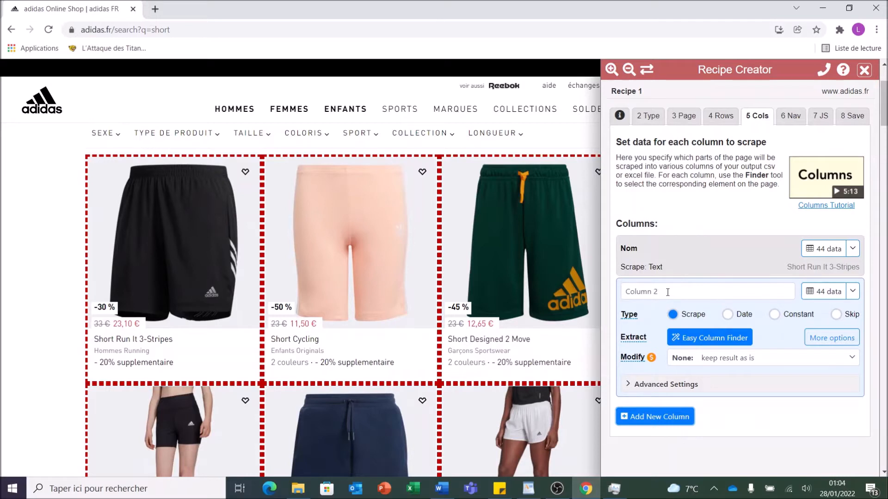
triple_click(668, 292)
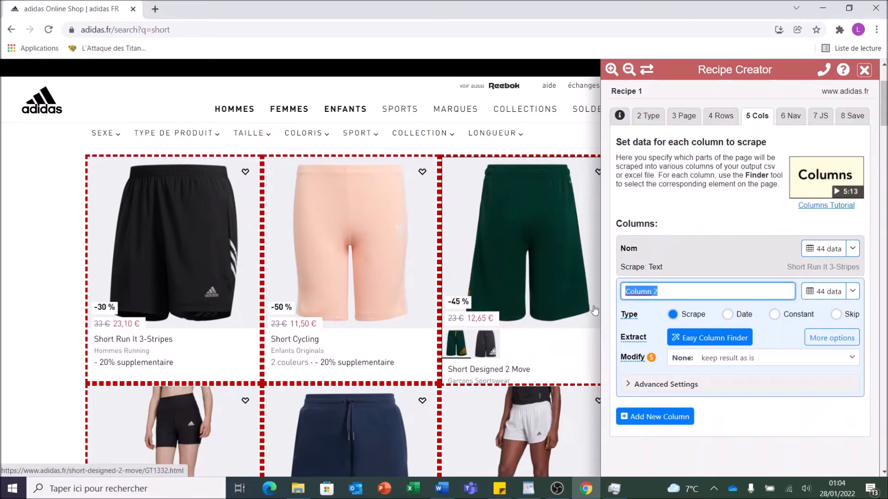
text(Prix)
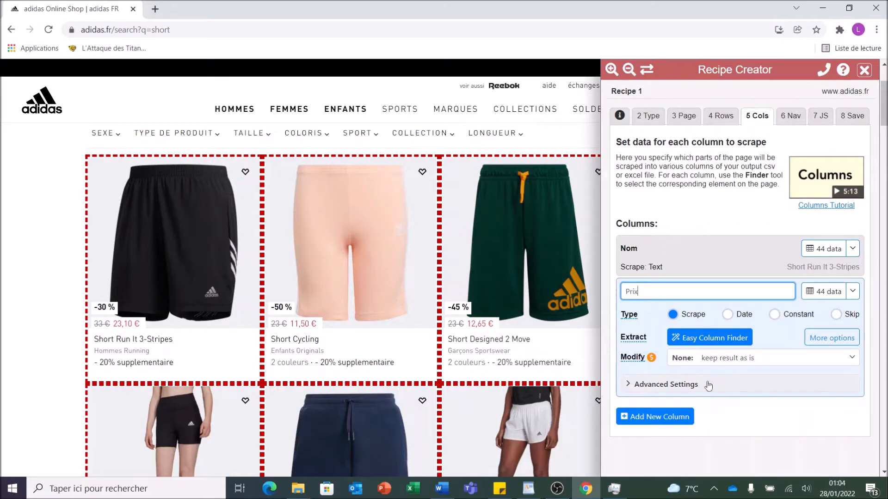
click(698, 342)
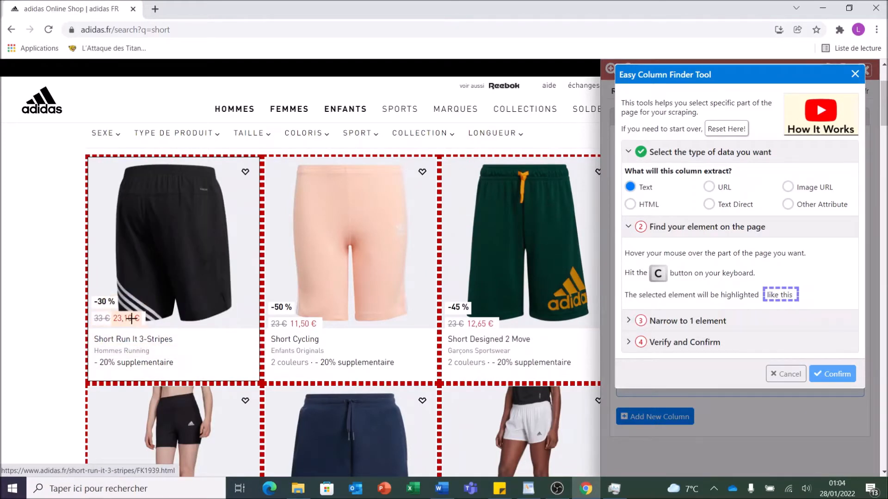
key(c)
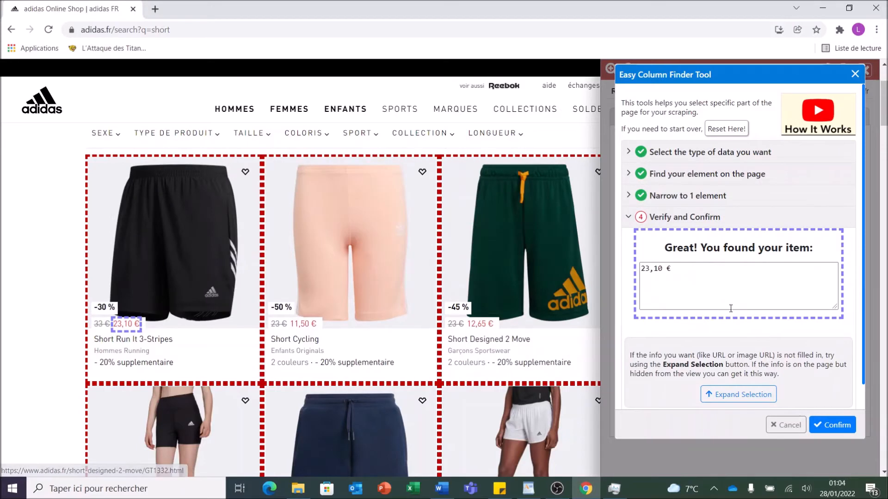
click(812, 425)
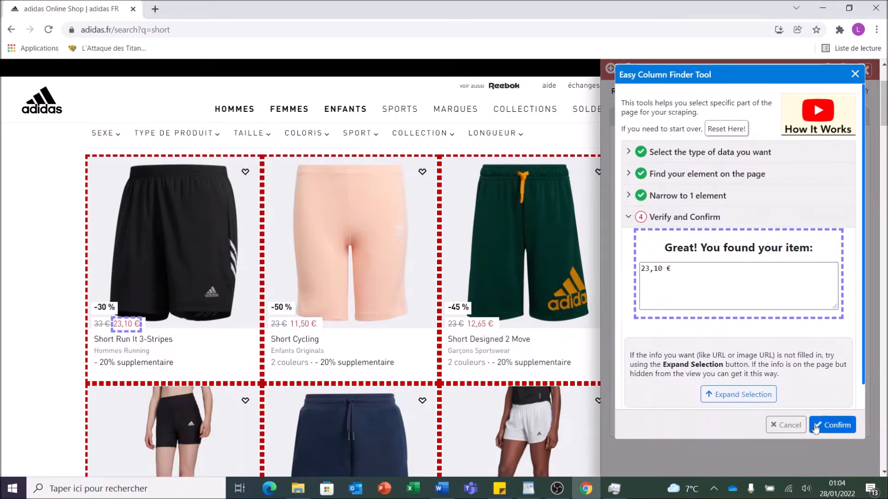
scroll(530, 322, down, 3)
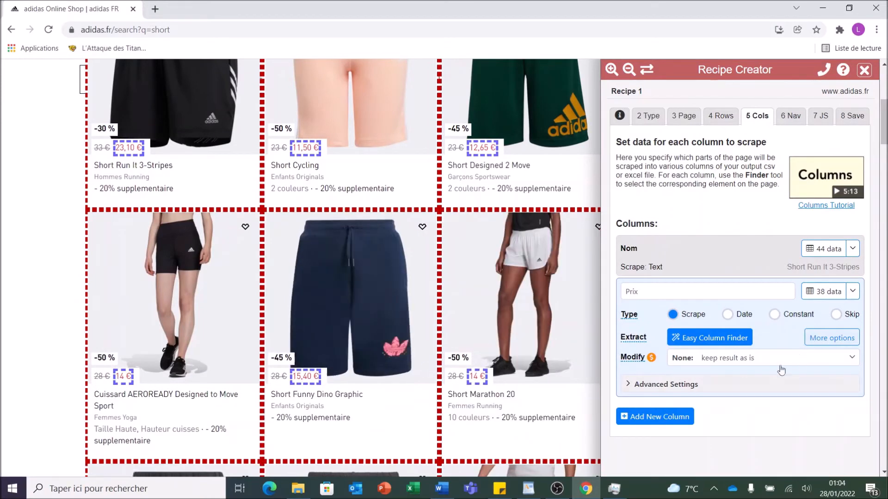
click(710, 338)
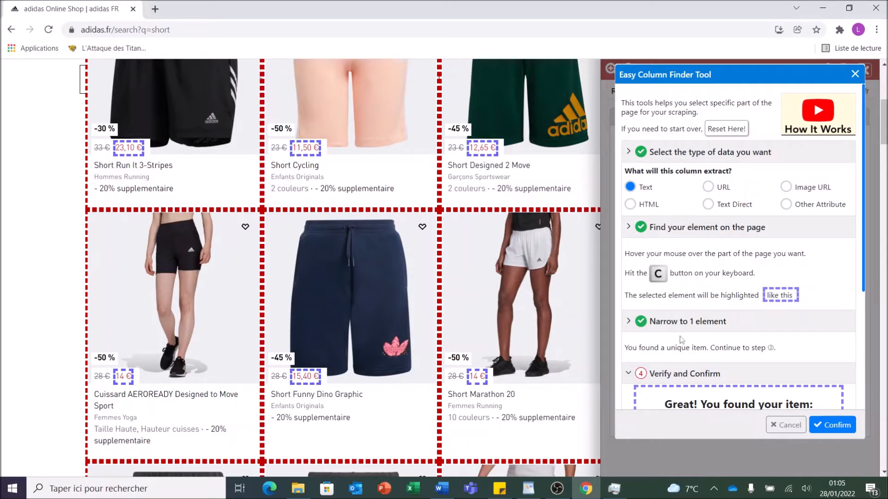
scroll(682, 336, down, 2)
scroll(681, 336, up, 2)
scroll(682, 346, down, 2)
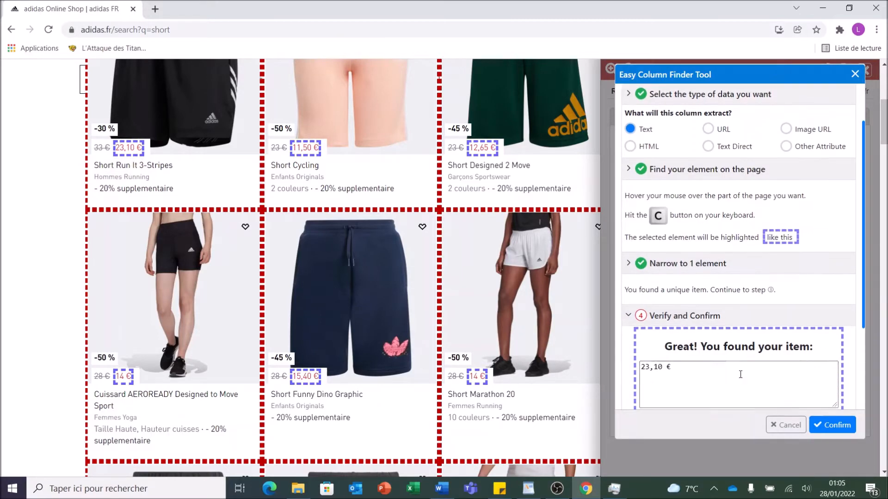
click(833, 425)
Step: Add a column named reduction that extracts the discount percentage as text, using the discount label on Short Run It 3-Stripes
click(656, 417)
triple_click(674, 337)
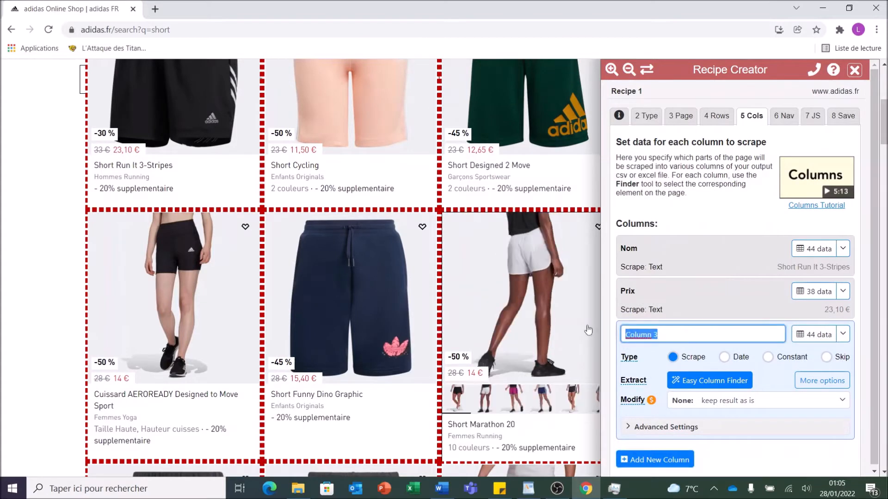
text(redu)
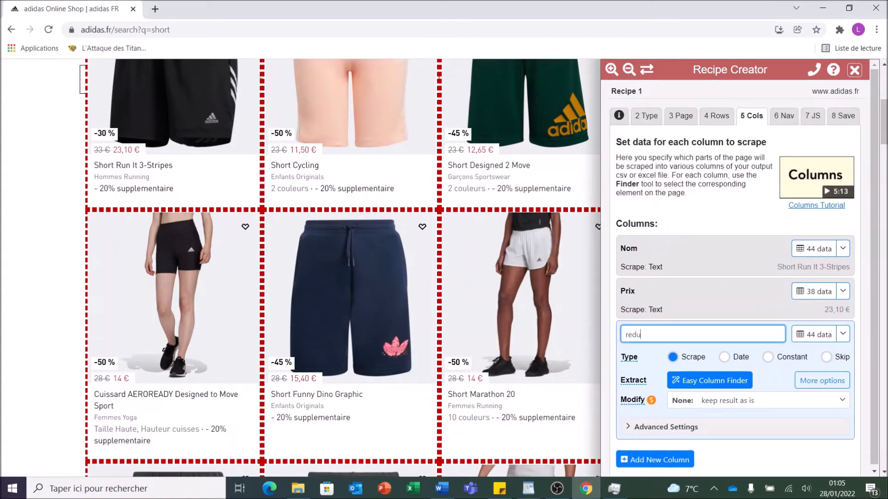
text(ction)
click(709, 381)
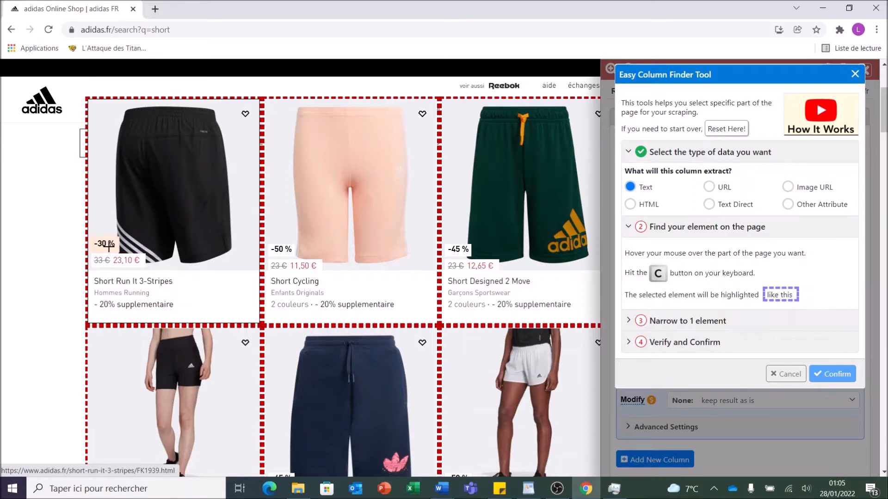
key(c)
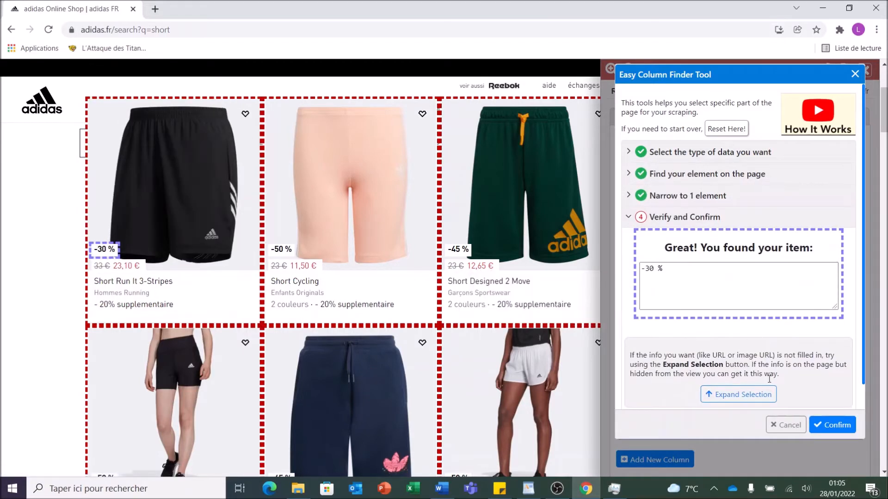
click(824, 427)
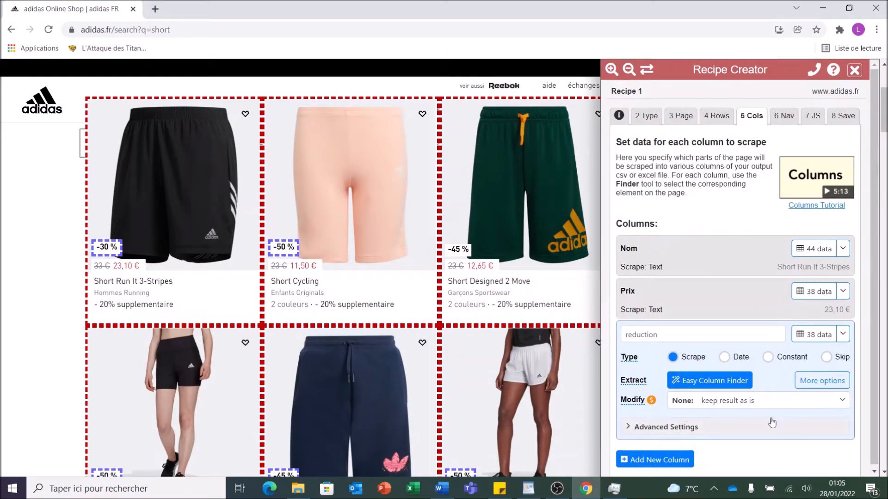
Step: Open the recipe's navigation settings and move the Recipe Creator to the opposite side to uncover the pagination below the product list
click(781, 121)
click(757, 119)
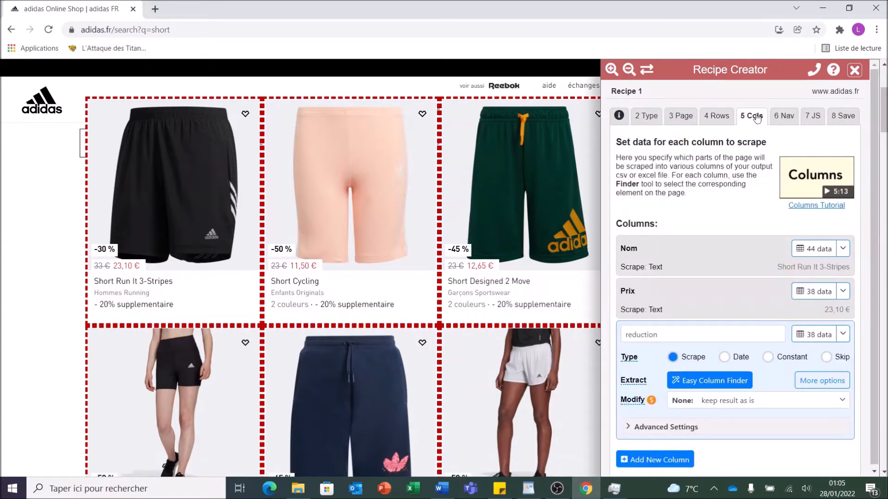
click(788, 118)
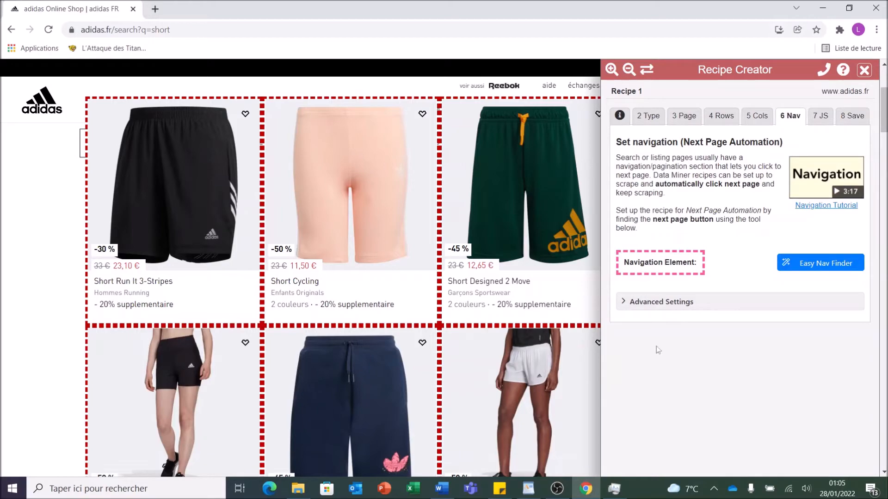
scroll(462, 298, down, 10)
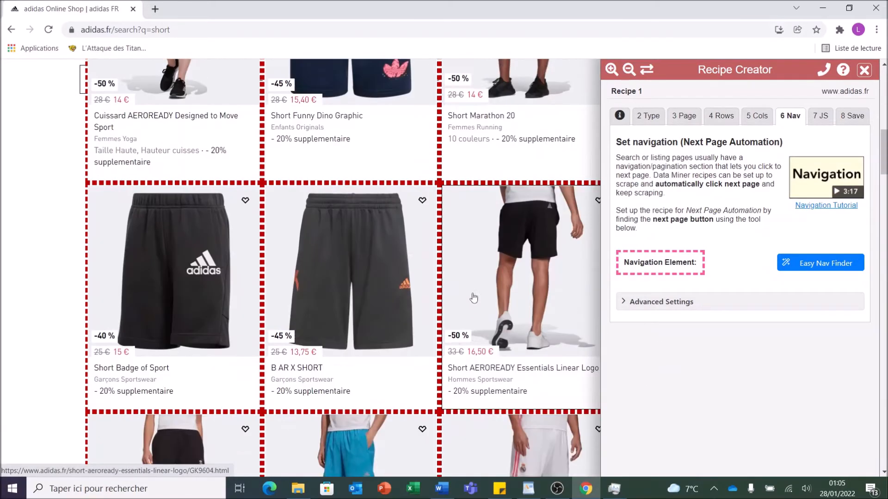
scroll(473, 297, down, 15)
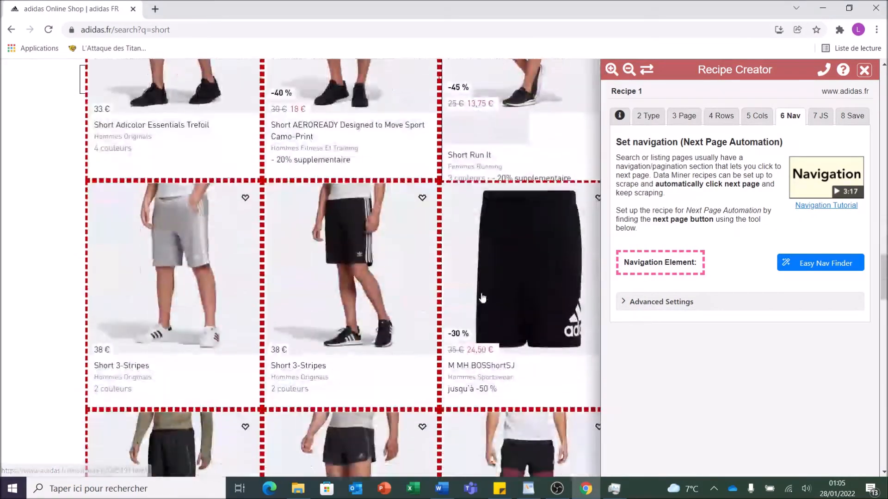
scroll(483, 297, down, 10)
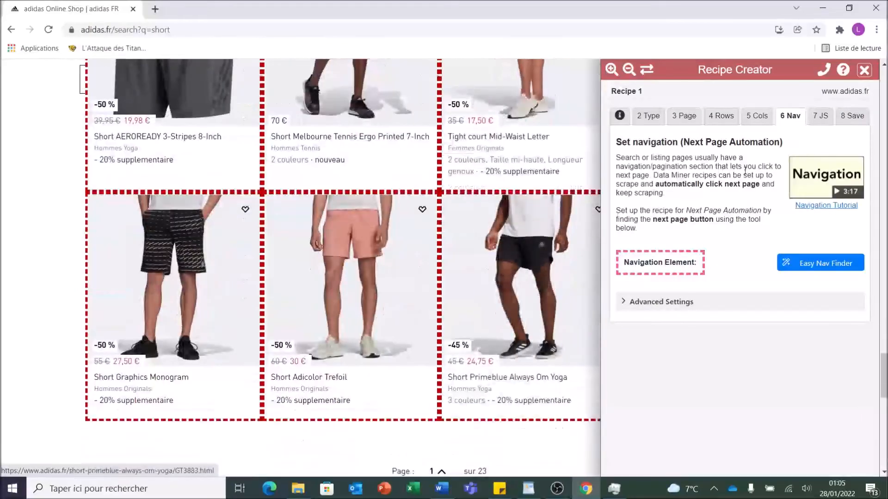
click(647, 70)
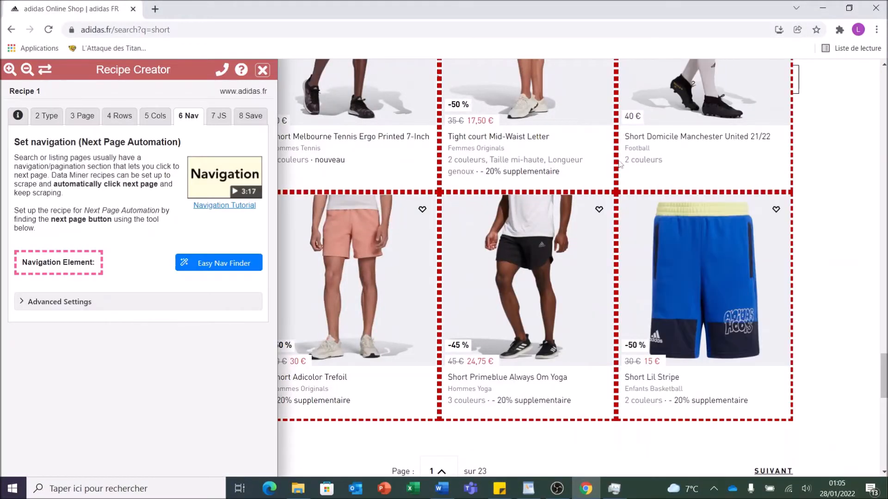
scroll(692, 320, down, 10)
scroll(710, 324, up, 4)
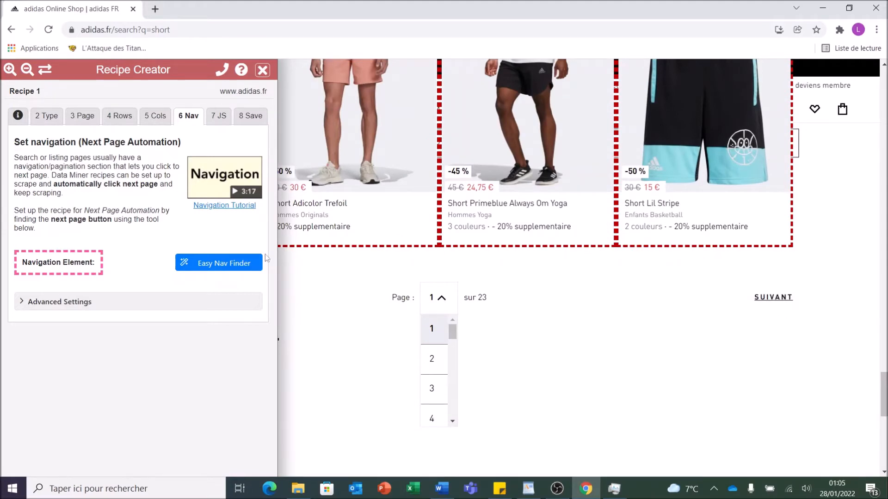
Step: Set the Suivant link as the next page navigation element with the Easy Nav Finder and confirm it
click(224, 263)
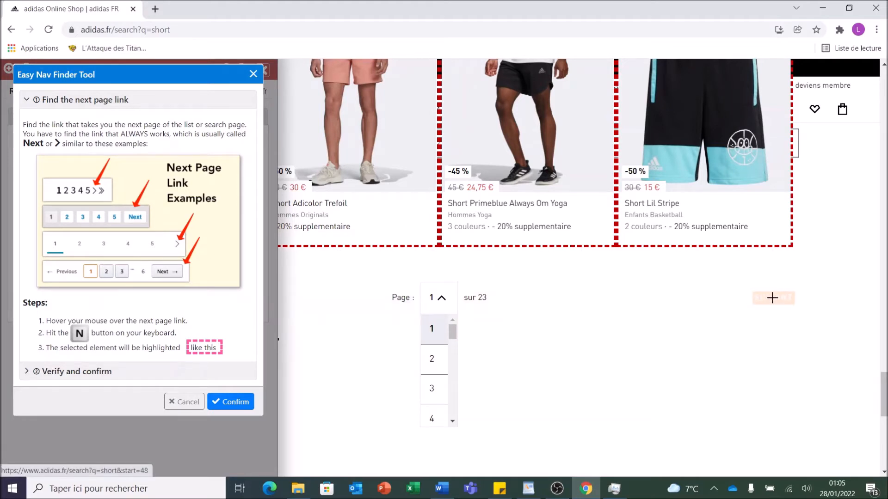
key(n)
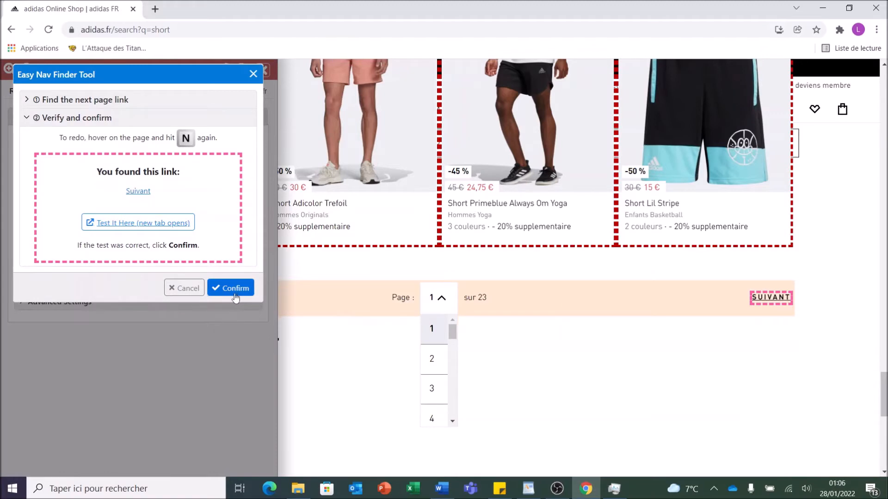
click(235, 289)
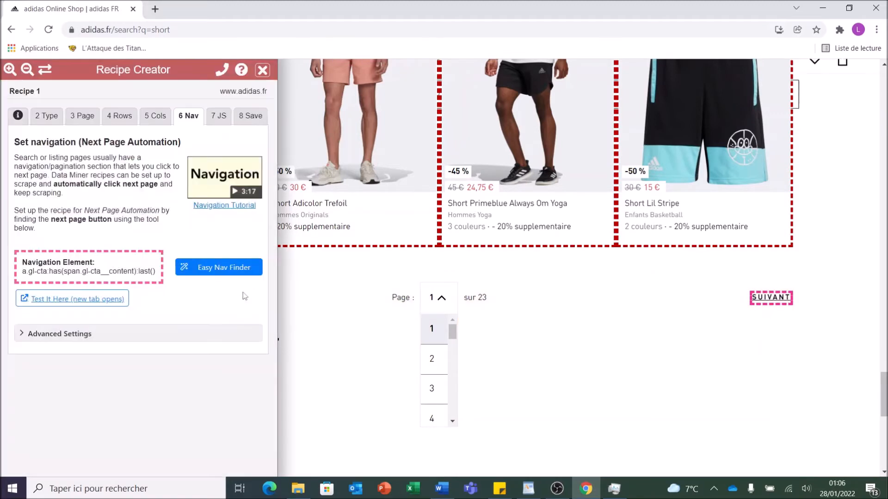
Step: Name the recipe Adidas maillot, open it for scraping in Data Miner, and dismiss the translation popup
click(250, 117)
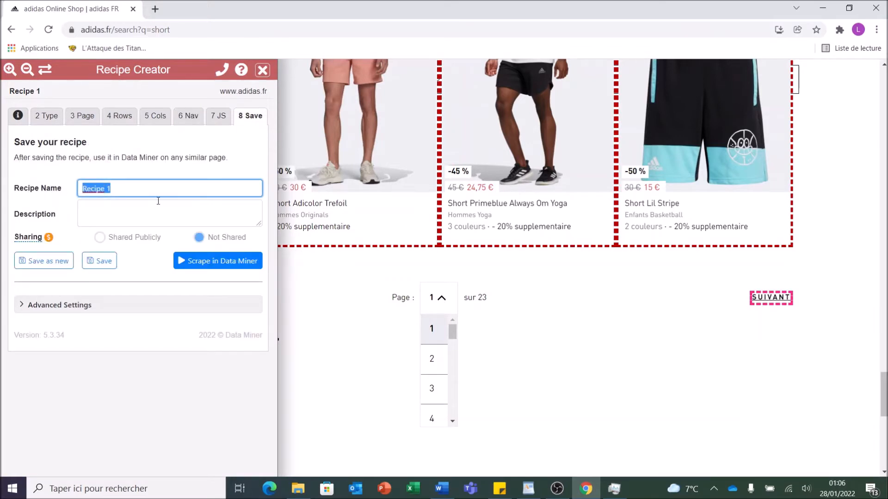
text(Adidas maillot)
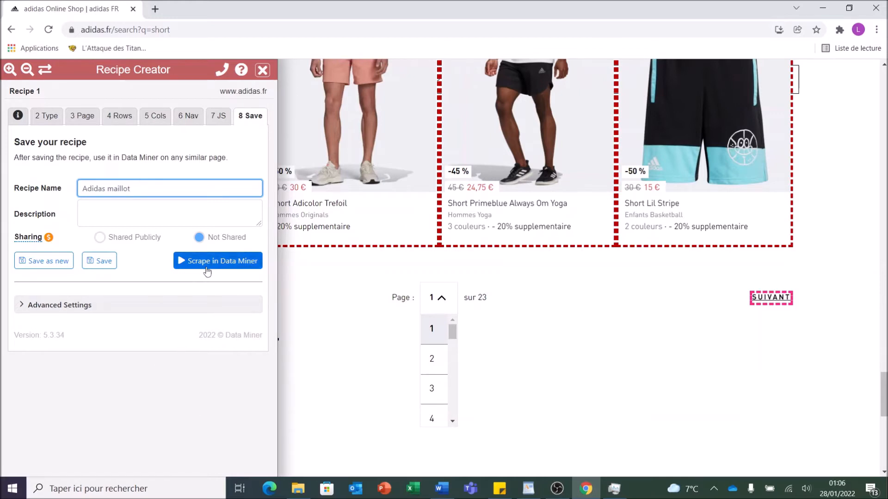
click(208, 267)
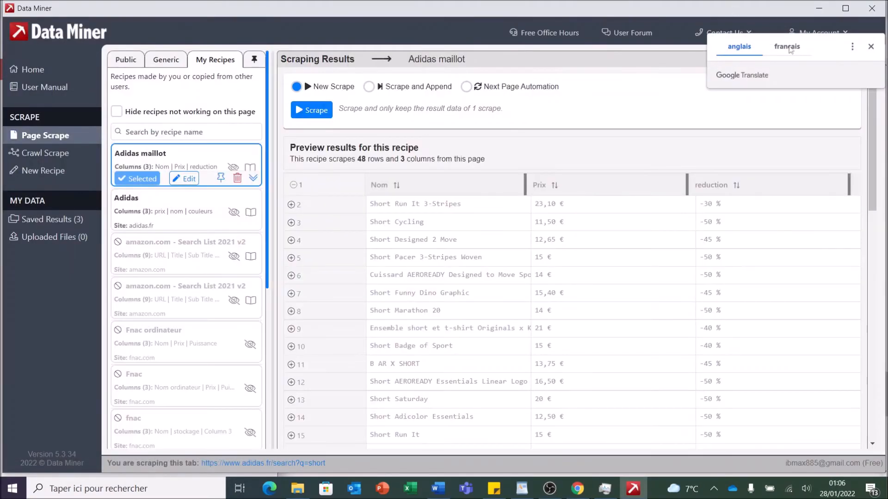
click(870, 46)
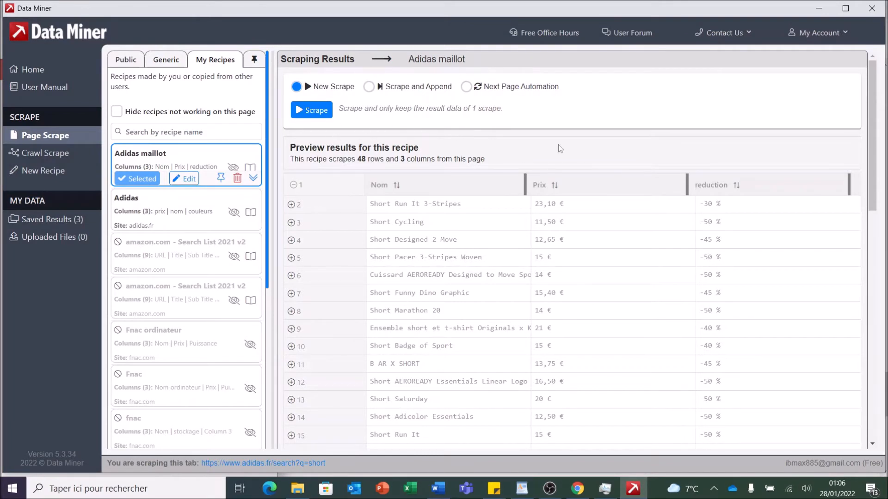
Step: Run the Adidas maillot recipe with Next Page Automation set to 5 pages and look over the scraped rows
click(466, 86)
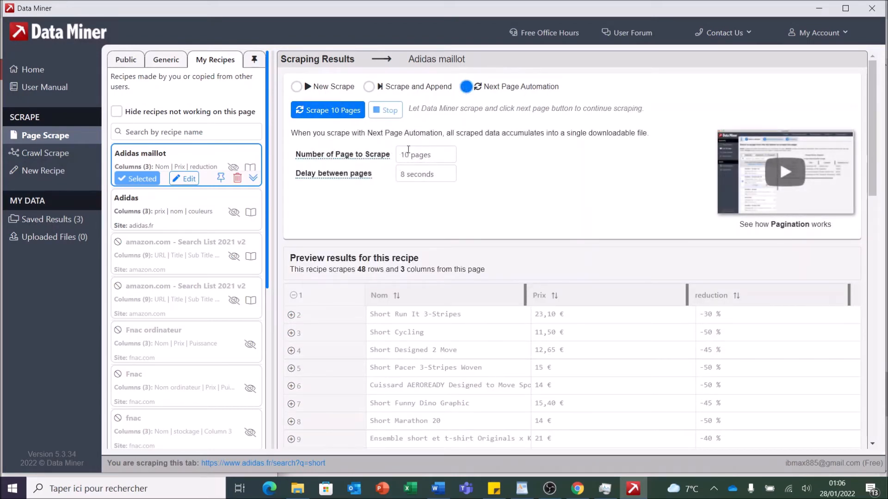
click(409, 155)
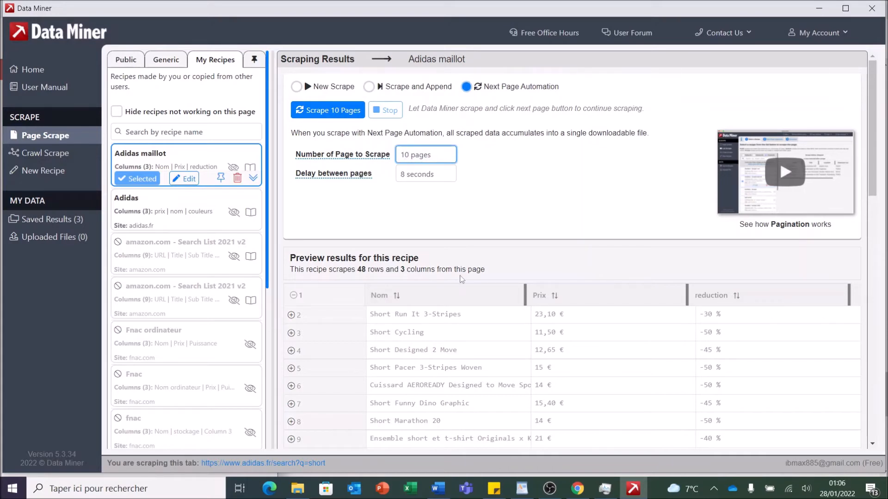
key(BackSpace)
key(BackSpace)
text(5)
click(493, 198)
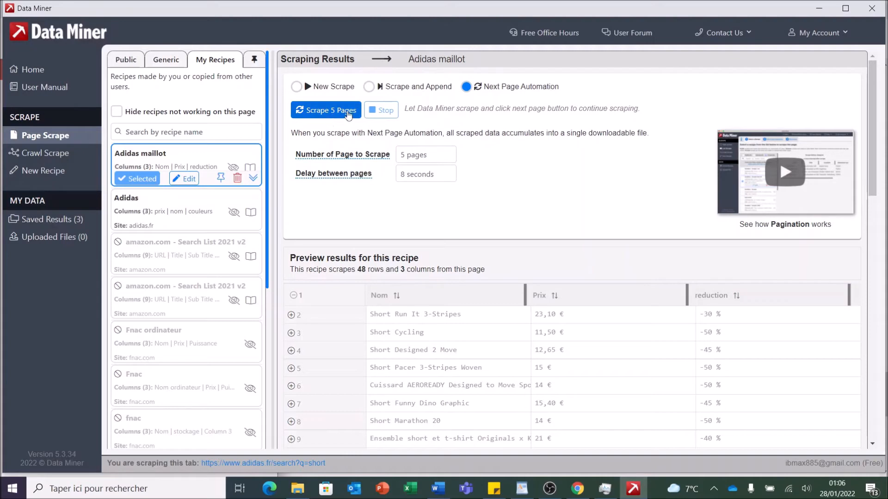
click(329, 112)
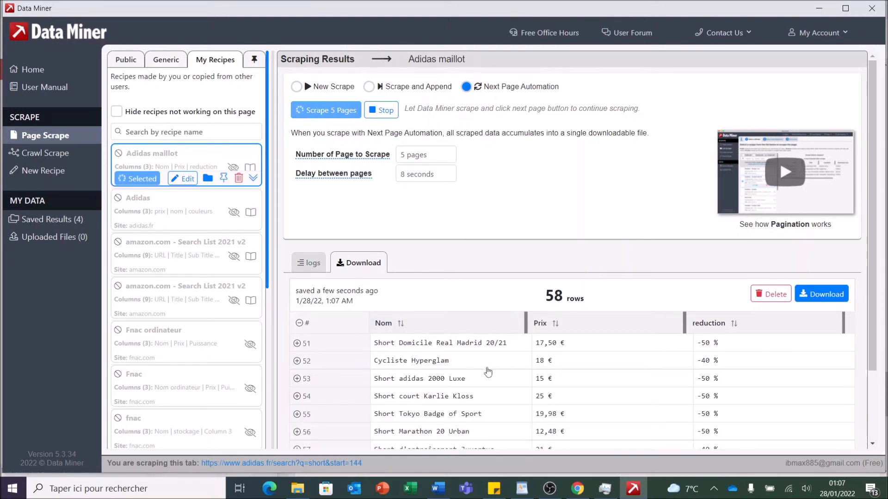
scroll(486, 370, down, 1)
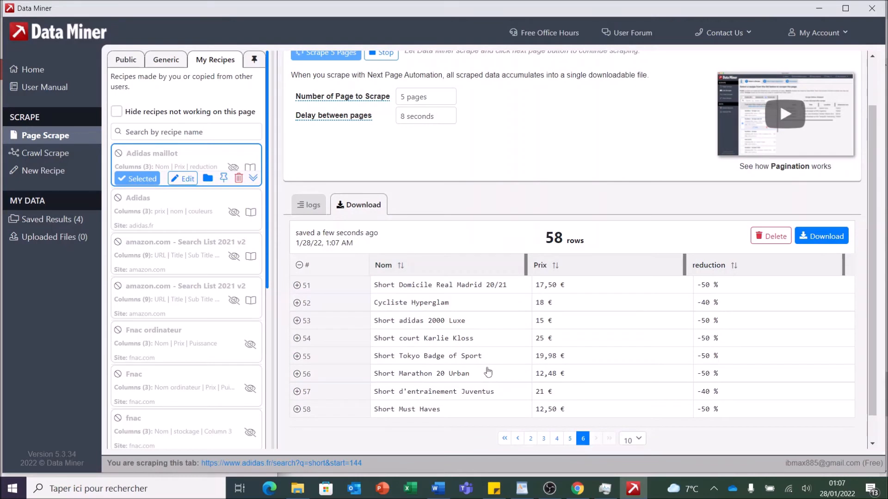
scroll(488, 373, down, 1)
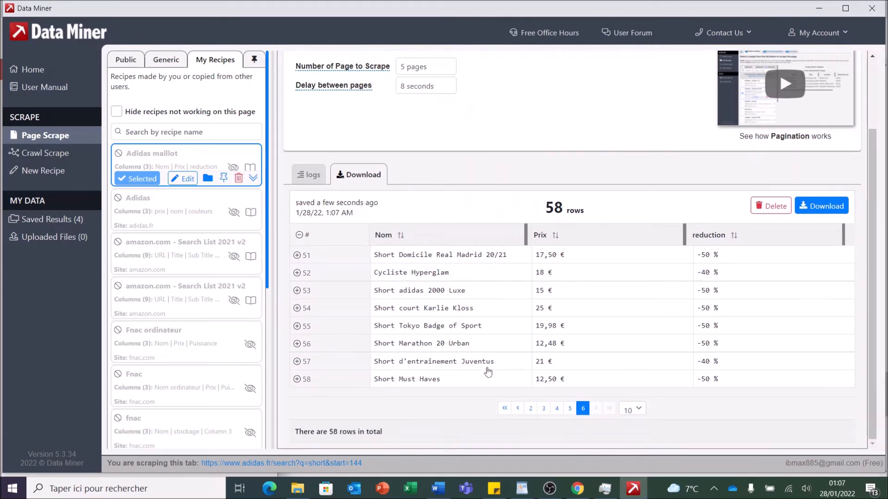
scroll(488, 372, up, 1)
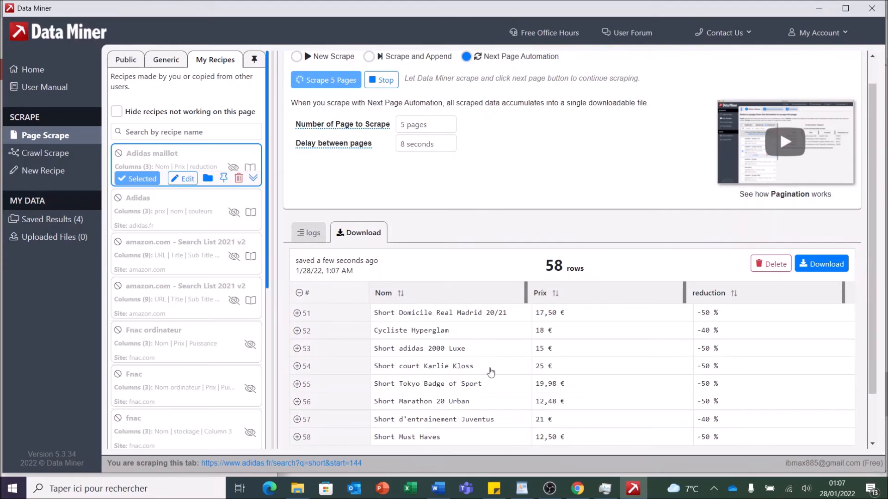
Step: Download the scraped Adidas maillot results as an Excel file, saving it in Téléchargements under the suggested name
scroll(490, 372, down, 1)
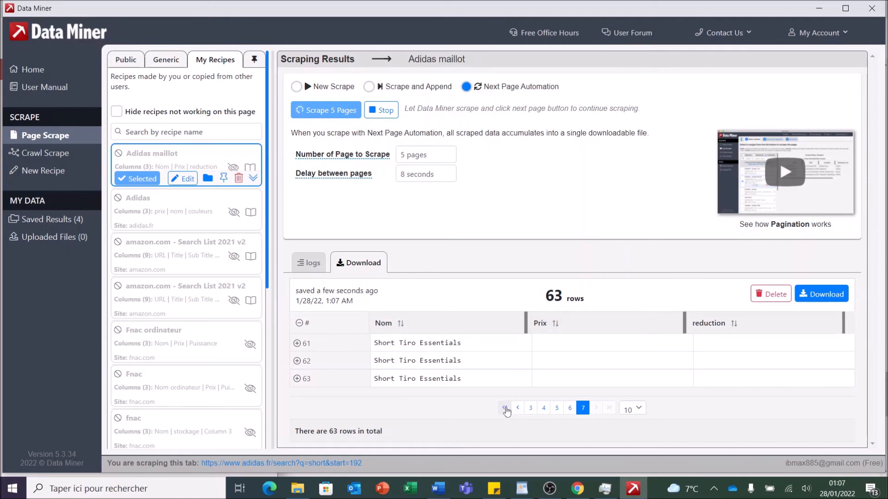
click(504, 407)
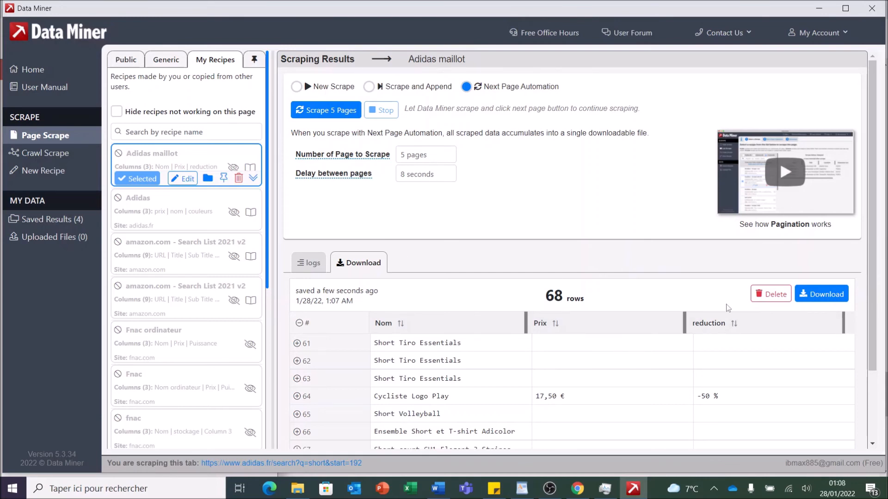
click(820, 294)
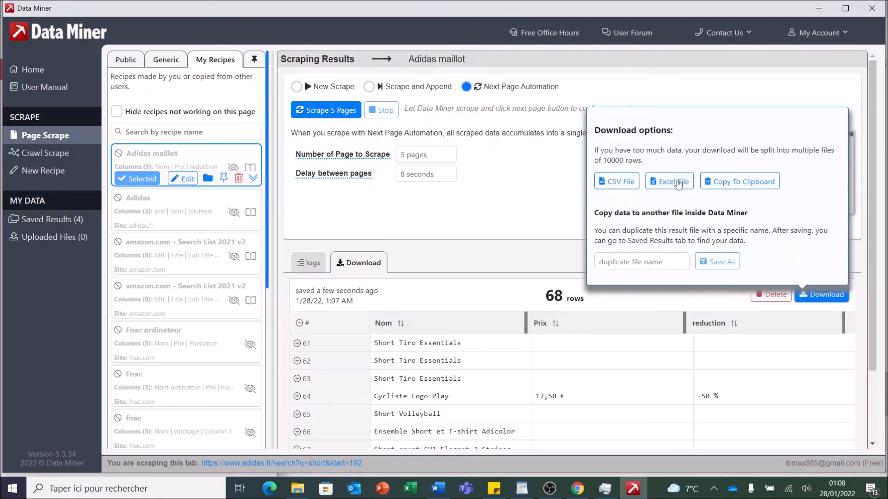
click(673, 184)
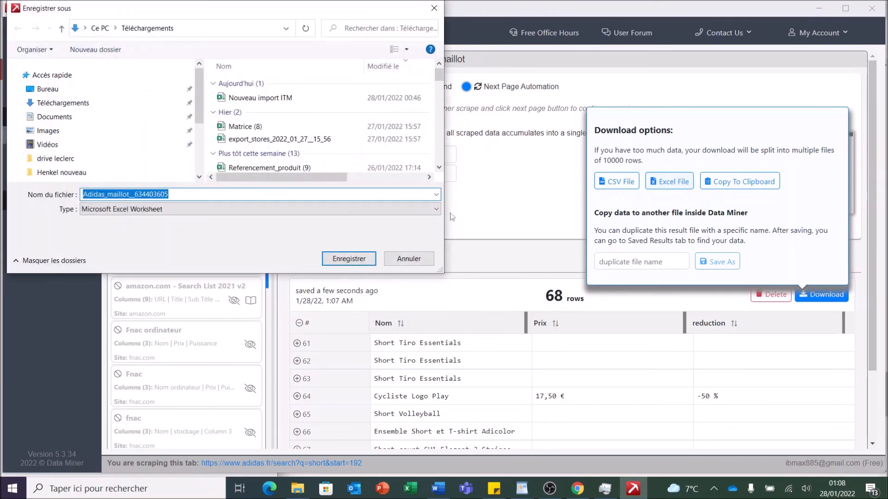
click(369, 259)
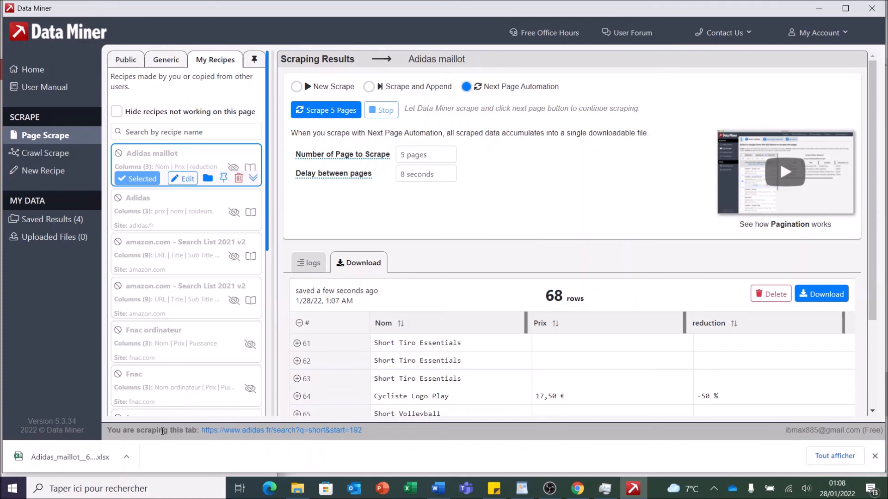
Step: Open the downloaded Adidas maillot workbook in Excel and widen the Nom and Prix columns
click(97, 456)
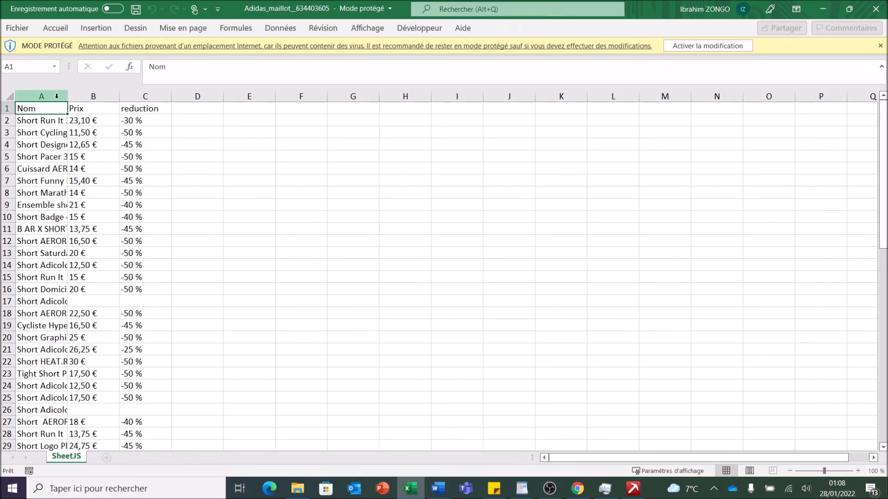
drag(68, 97, 130, 98)
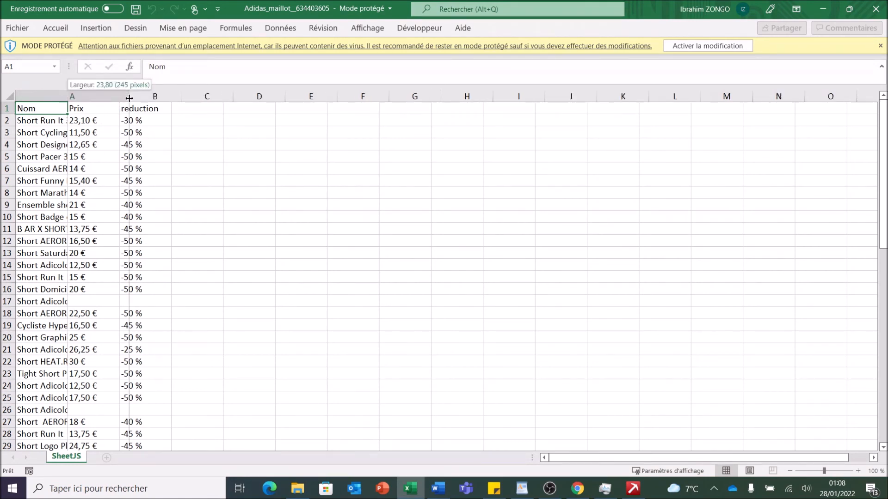
drag(175, 114, 169, 108)
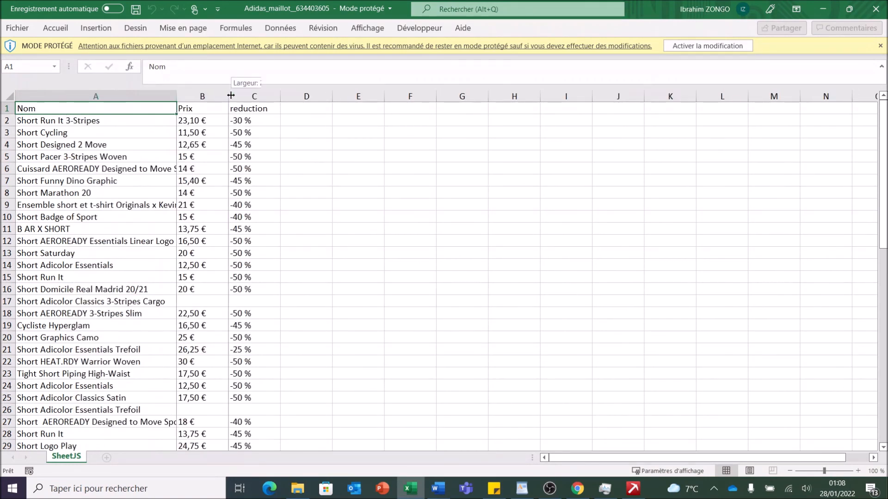
Step: Look through the exported product names, prices and reductions down to the last row, and return to the header row
scroll(309, 282, down, 5)
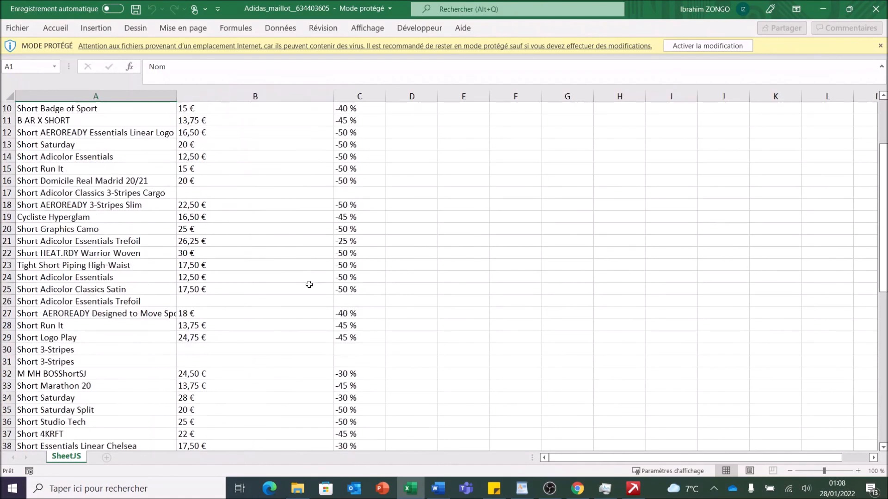
scroll(310, 285, down, 3)
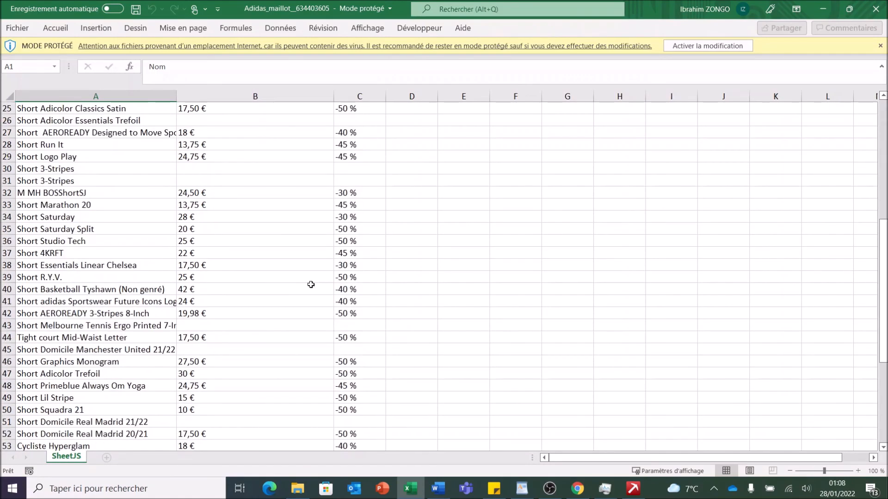
scroll(310, 284, down, 10)
scroll(376, 281, up, 3)
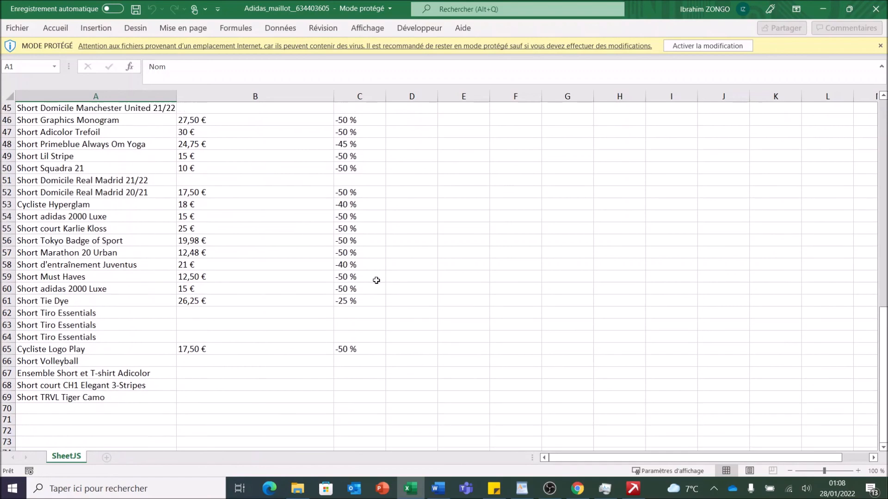
scroll(377, 281, up, 15)
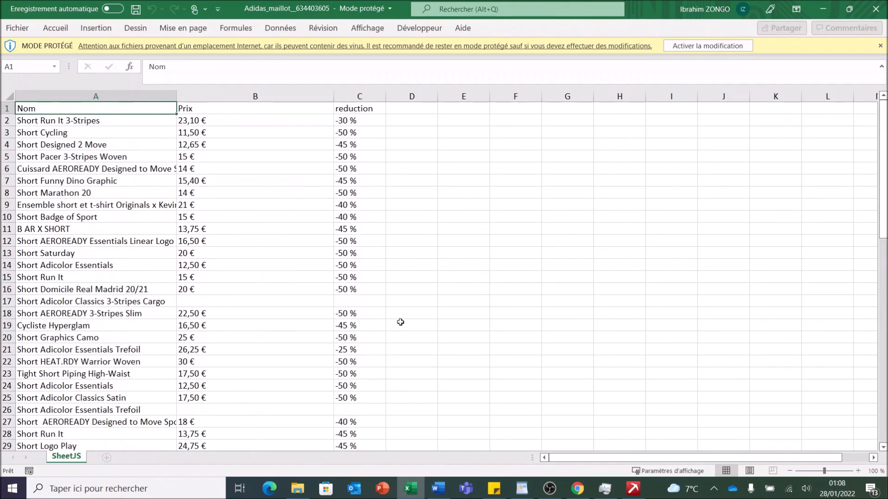